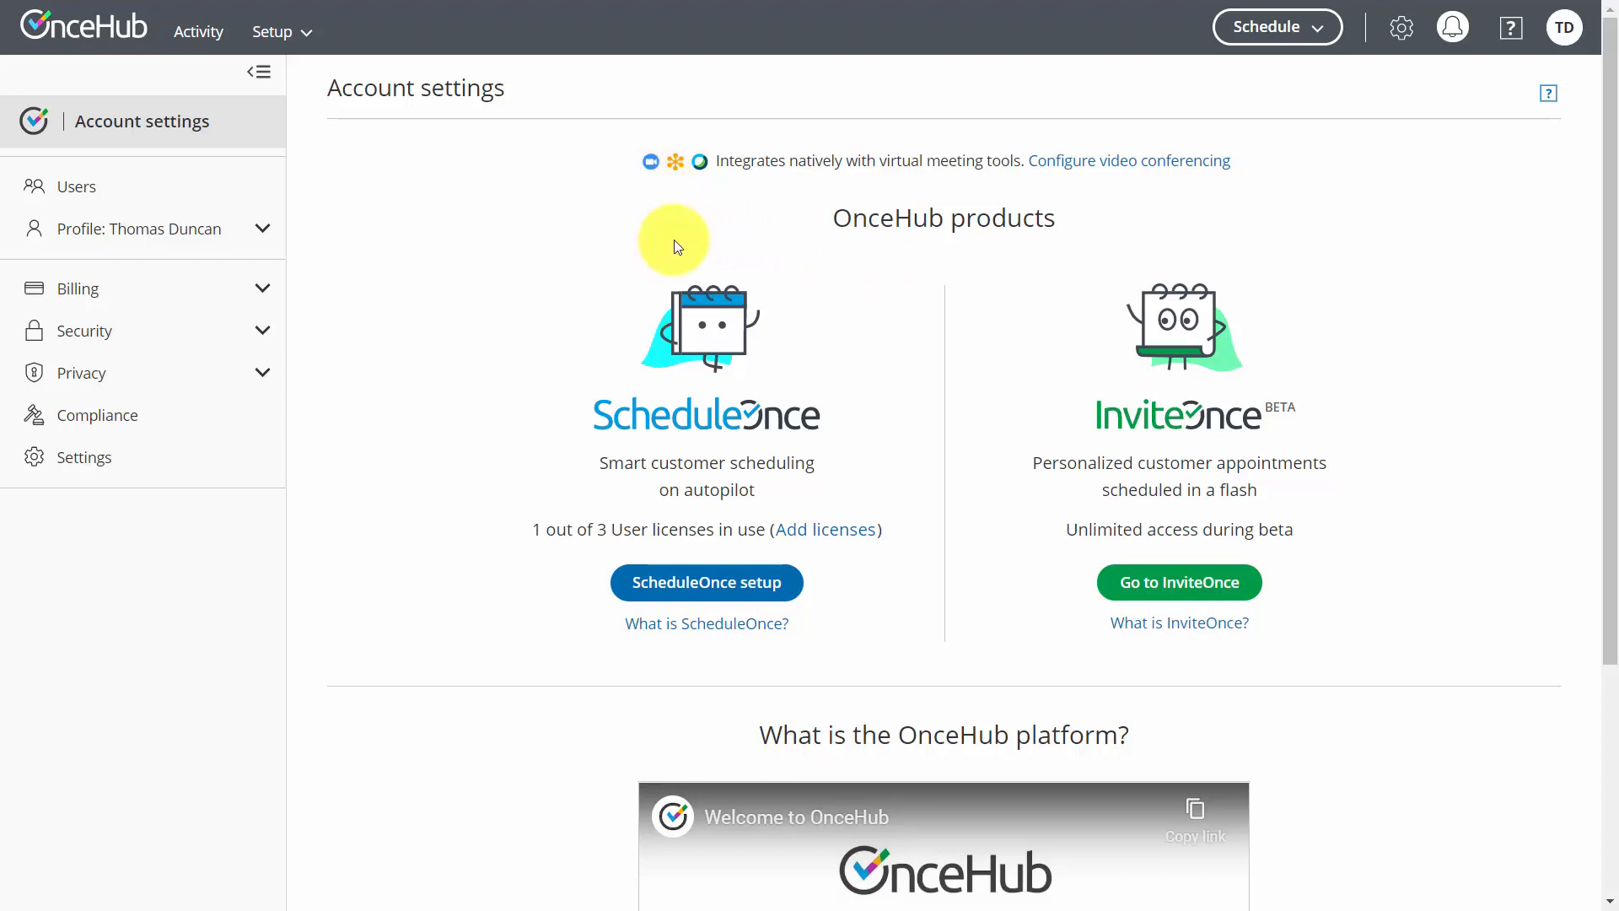
Connect the Zoom account as the video conferencing provider, authorizing ScheduleOnce access
{"action": "left_click", "coordinate": [1065, 174]}
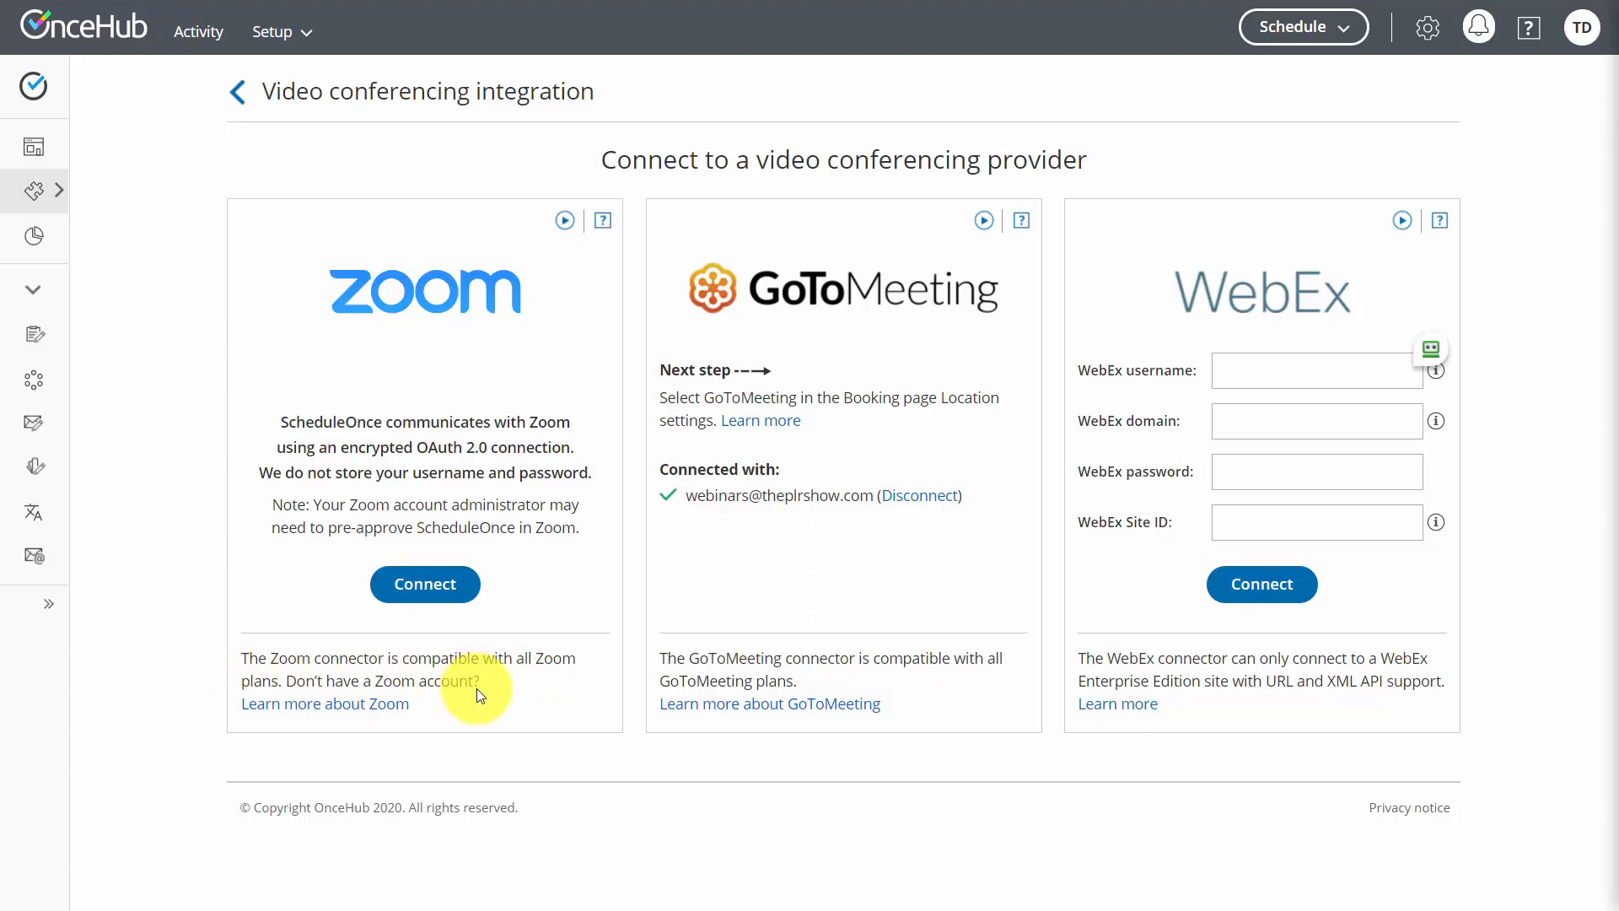
{"action": "left_click", "coordinate": [416, 592]}
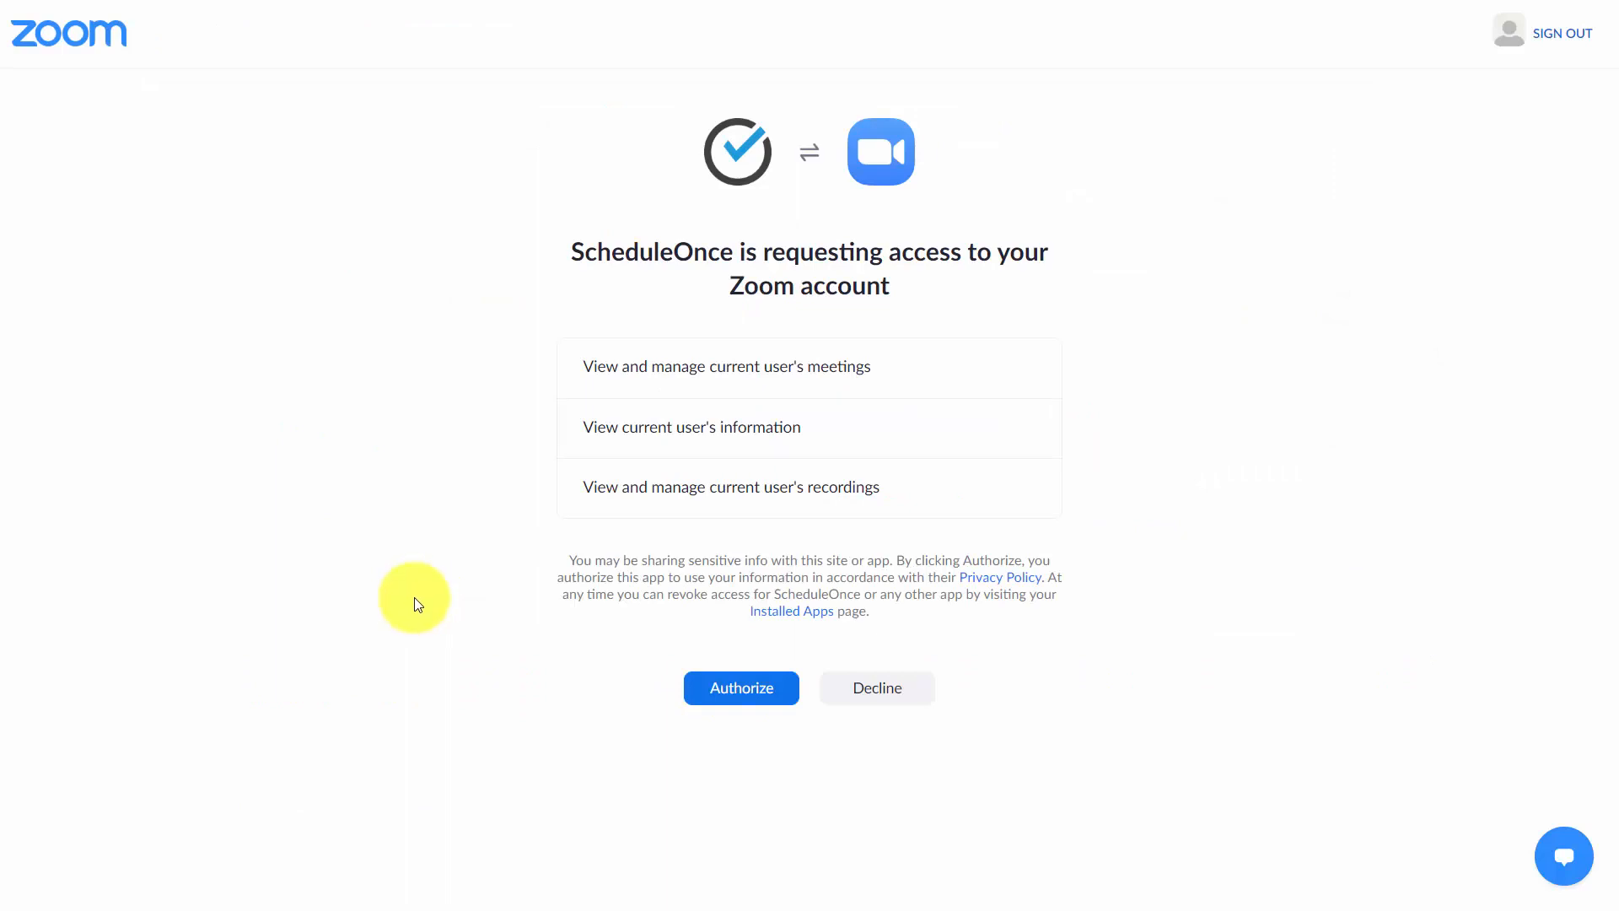
{"action": "left_click", "coordinate": [730, 698]}
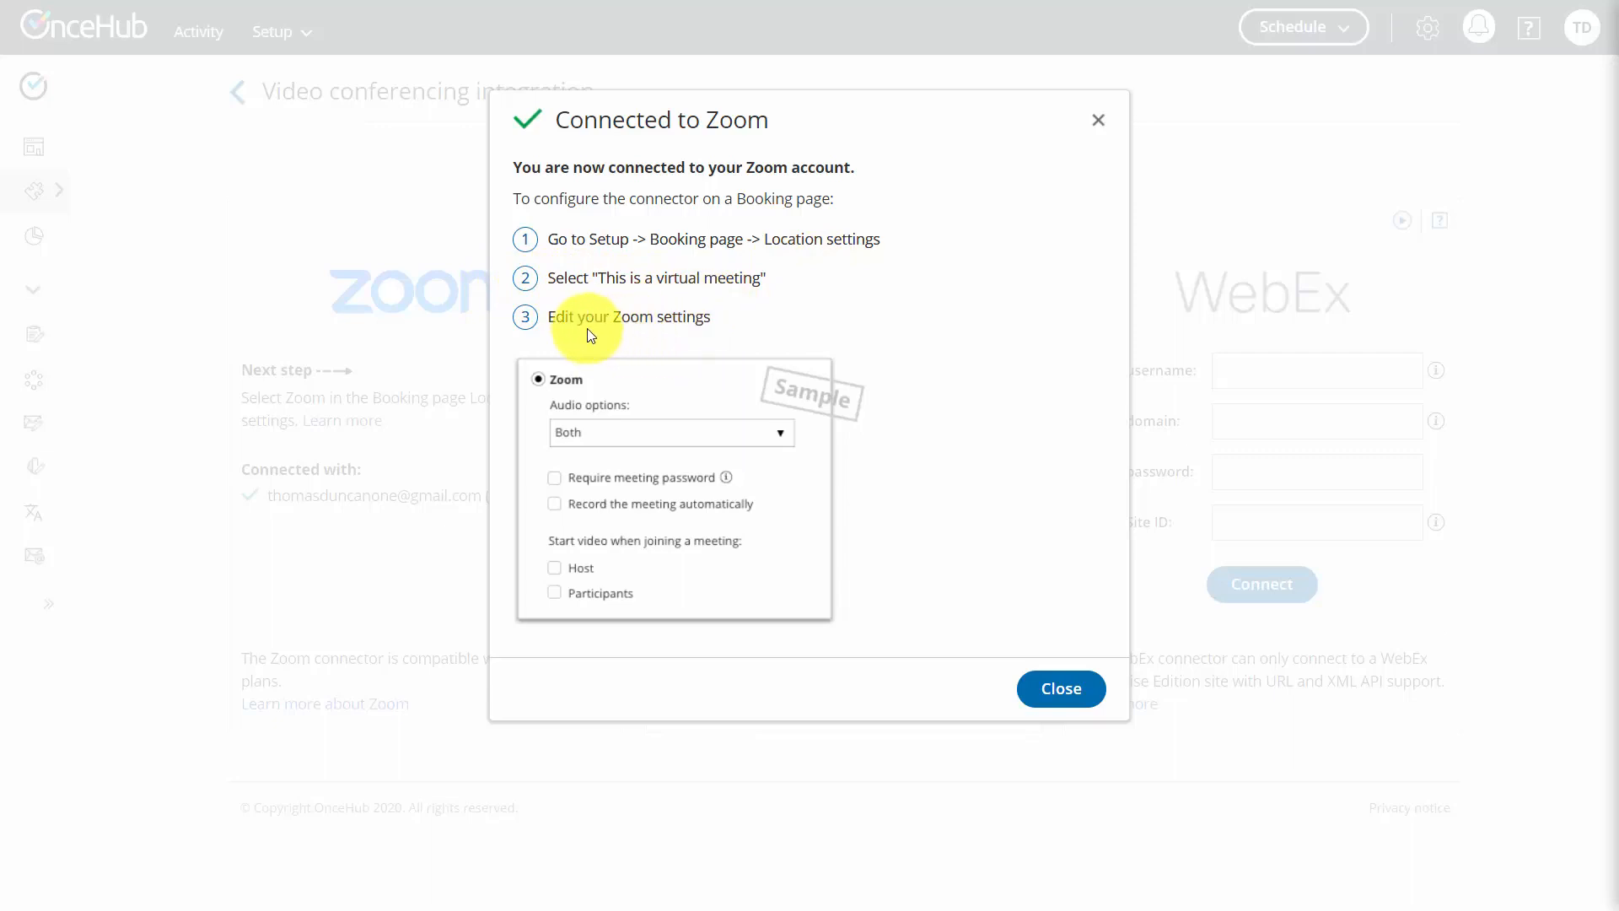
{"action": "left_click", "coordinate": [1017, 695]}
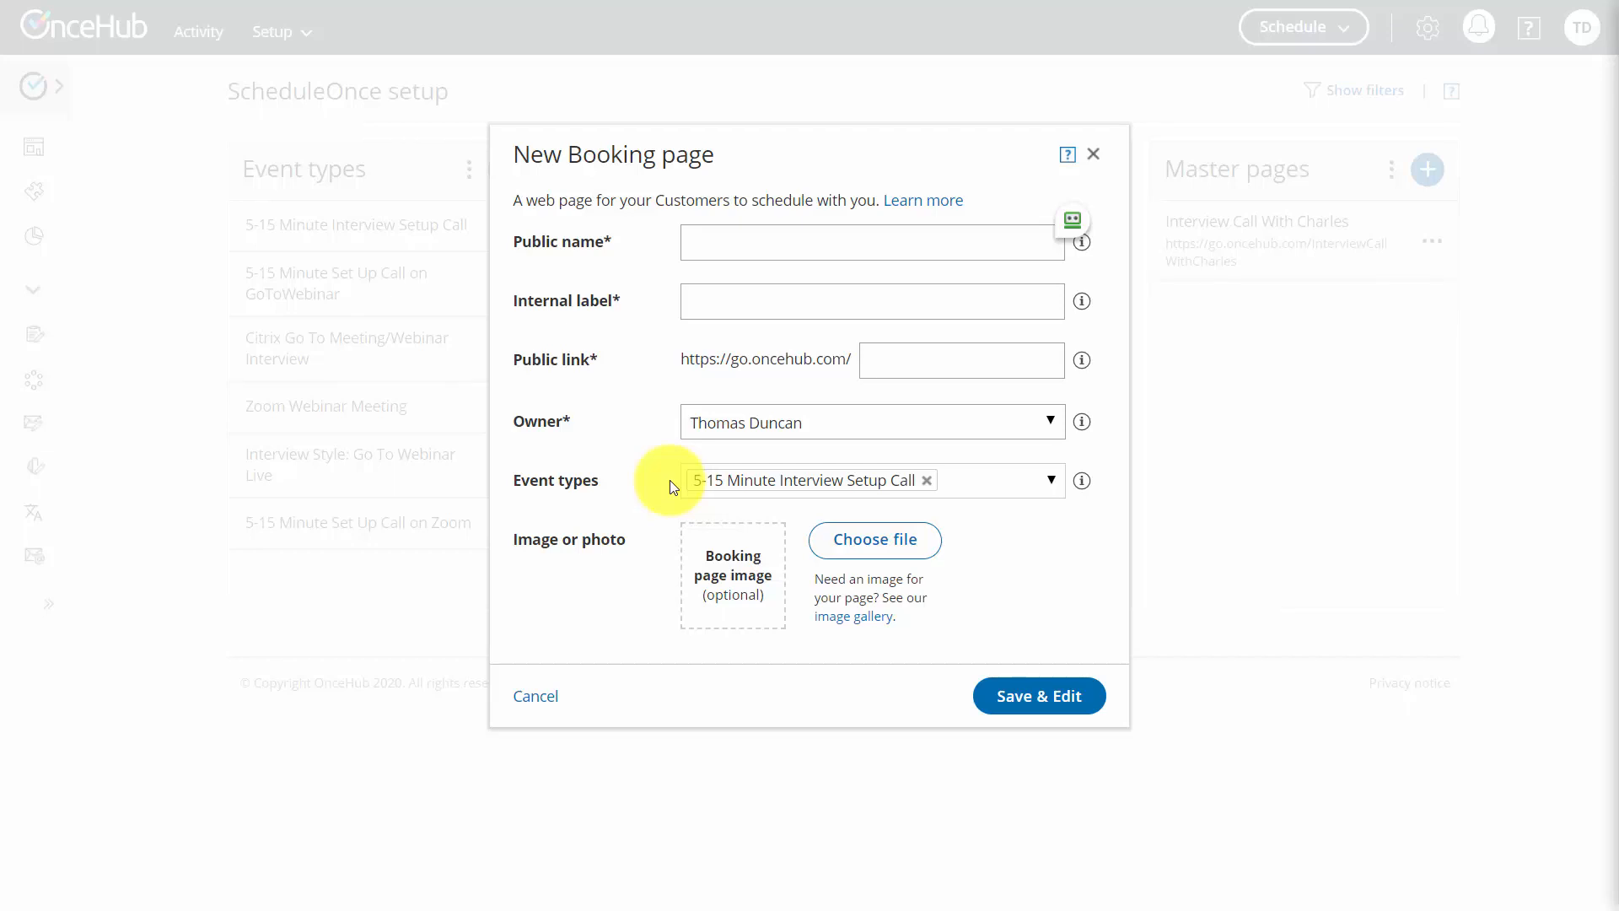
Create a new booking page named 'Meeting with' plus the owner's name, add a QR-code image, and save it
{"action": "type", "text": "Meeting with Thomas Duncan"}
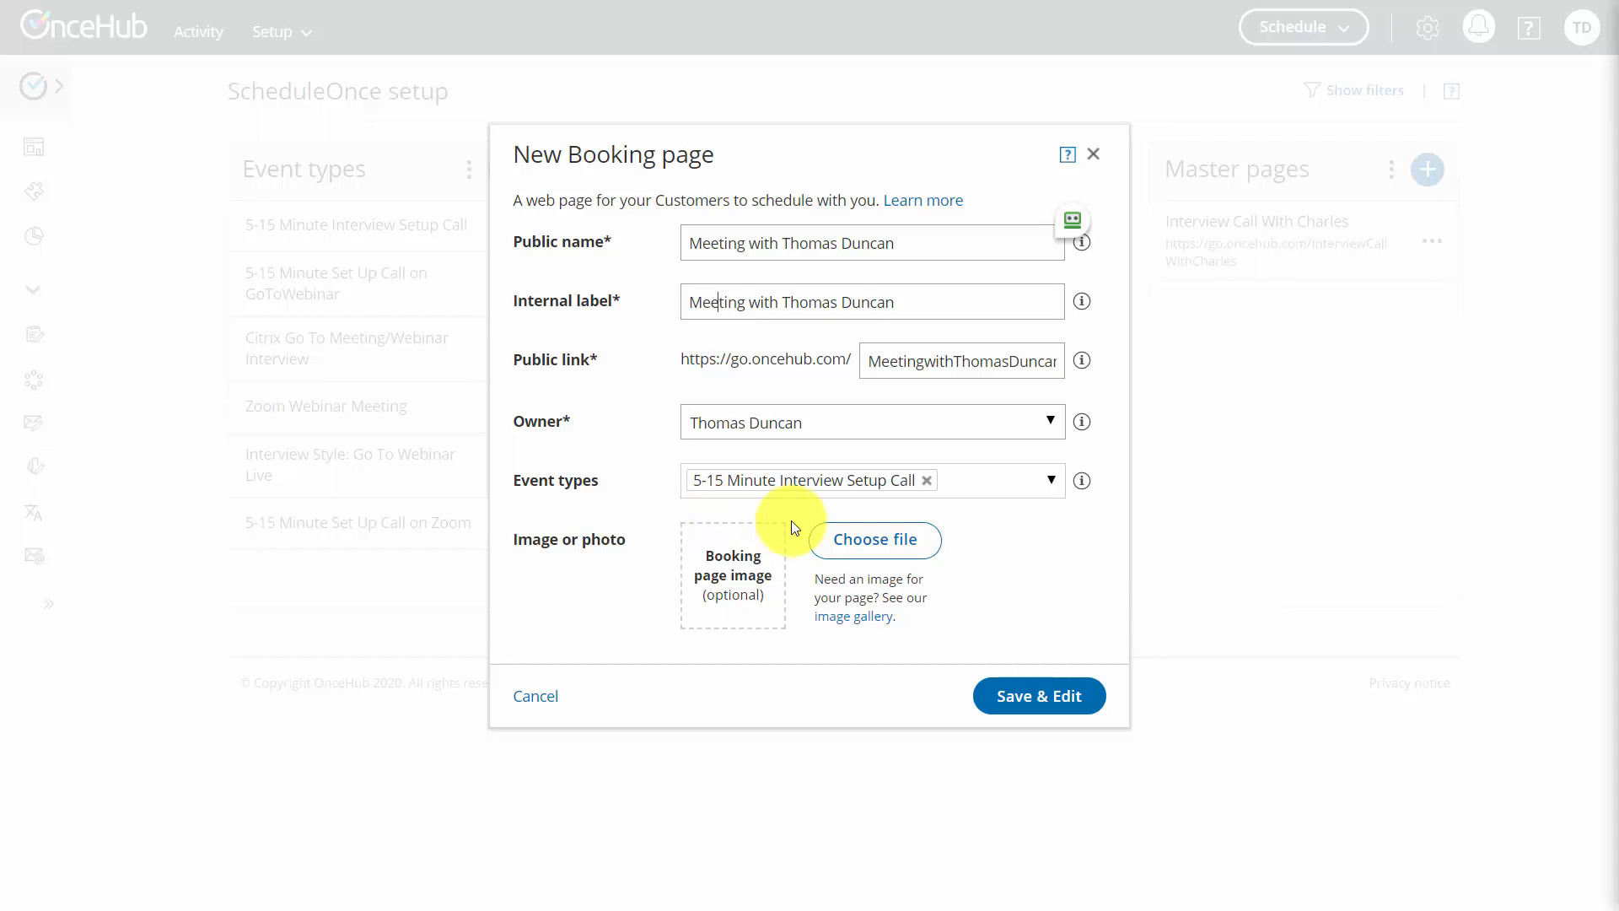
{"action": "left_click", "coordinate": [854, 555]}
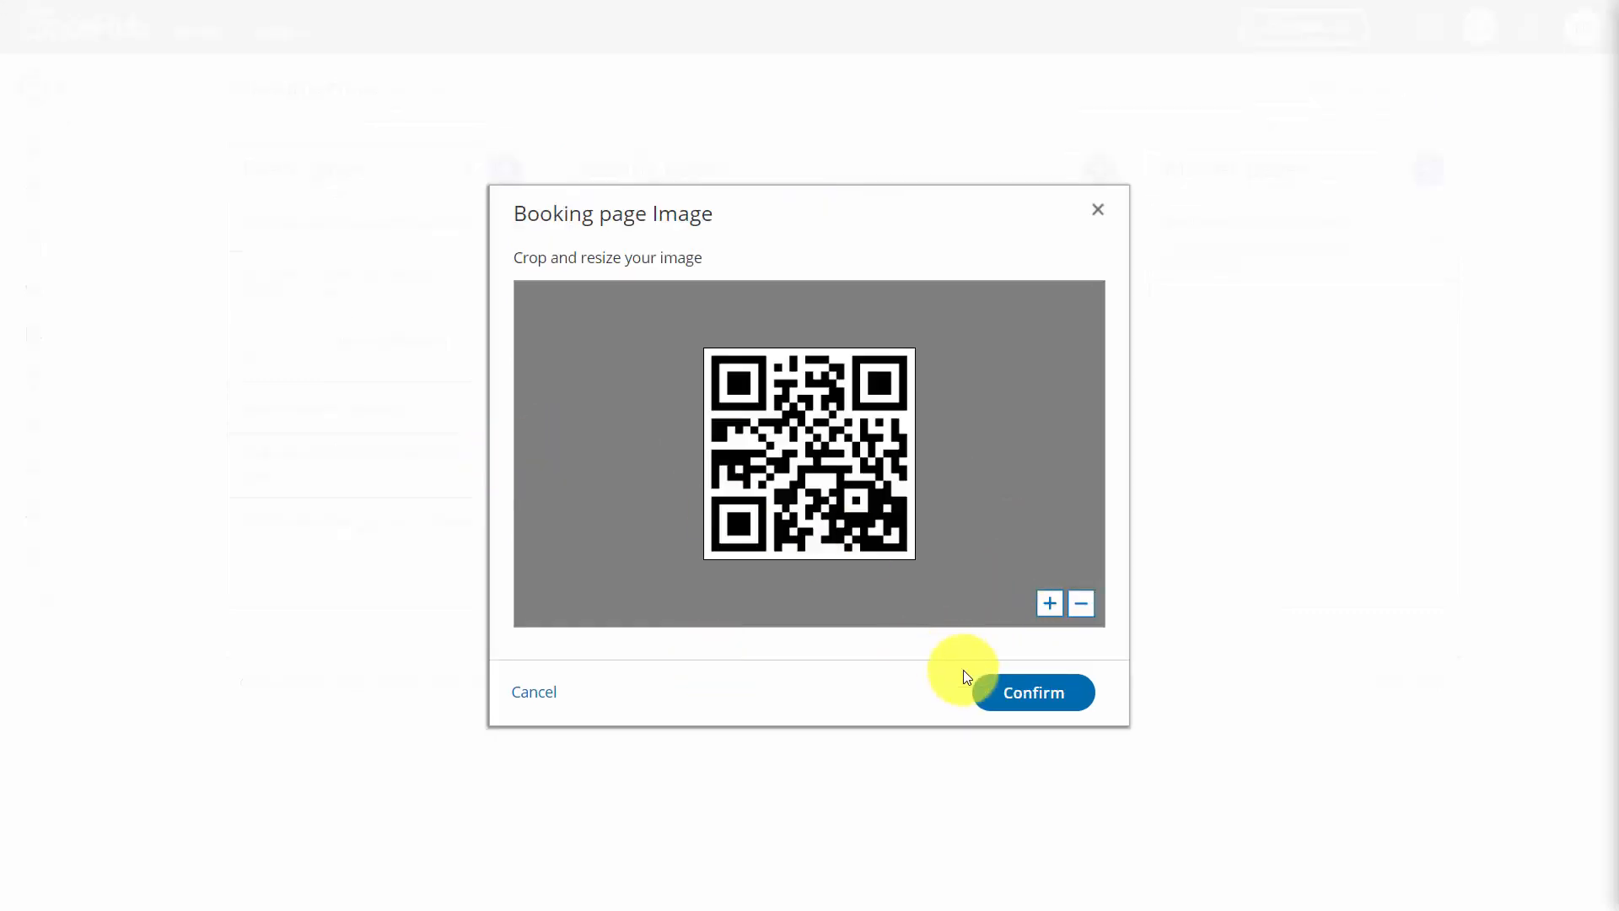
{"action": "left_click", "coordinate": [1010, 693]}
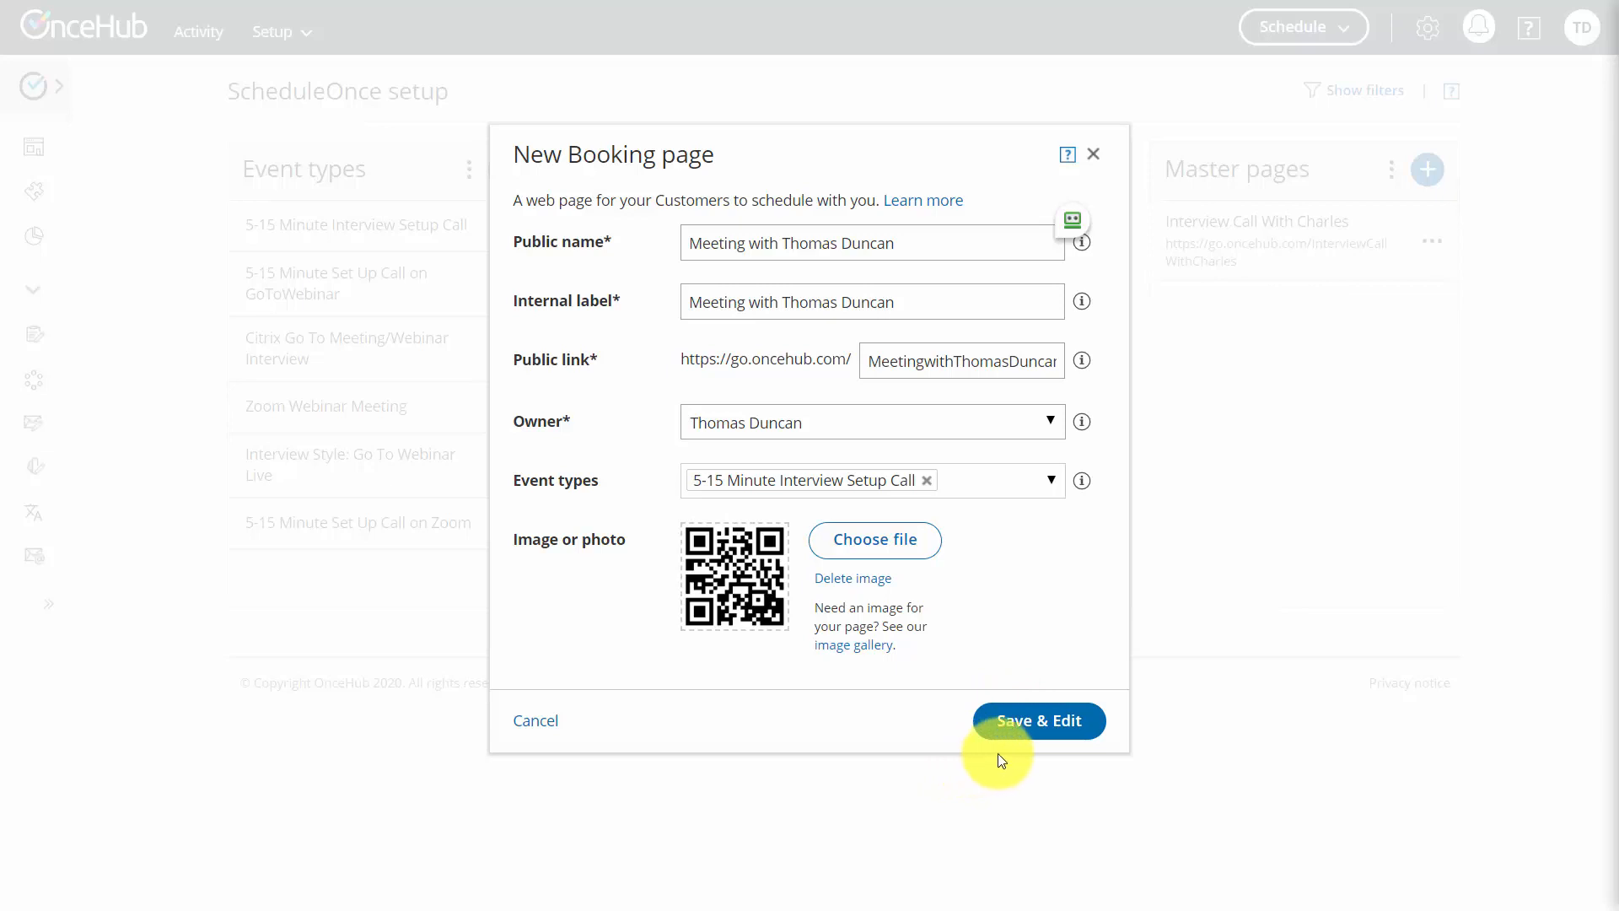
{"action": "left_click", "coordinate": [1003, 734]}
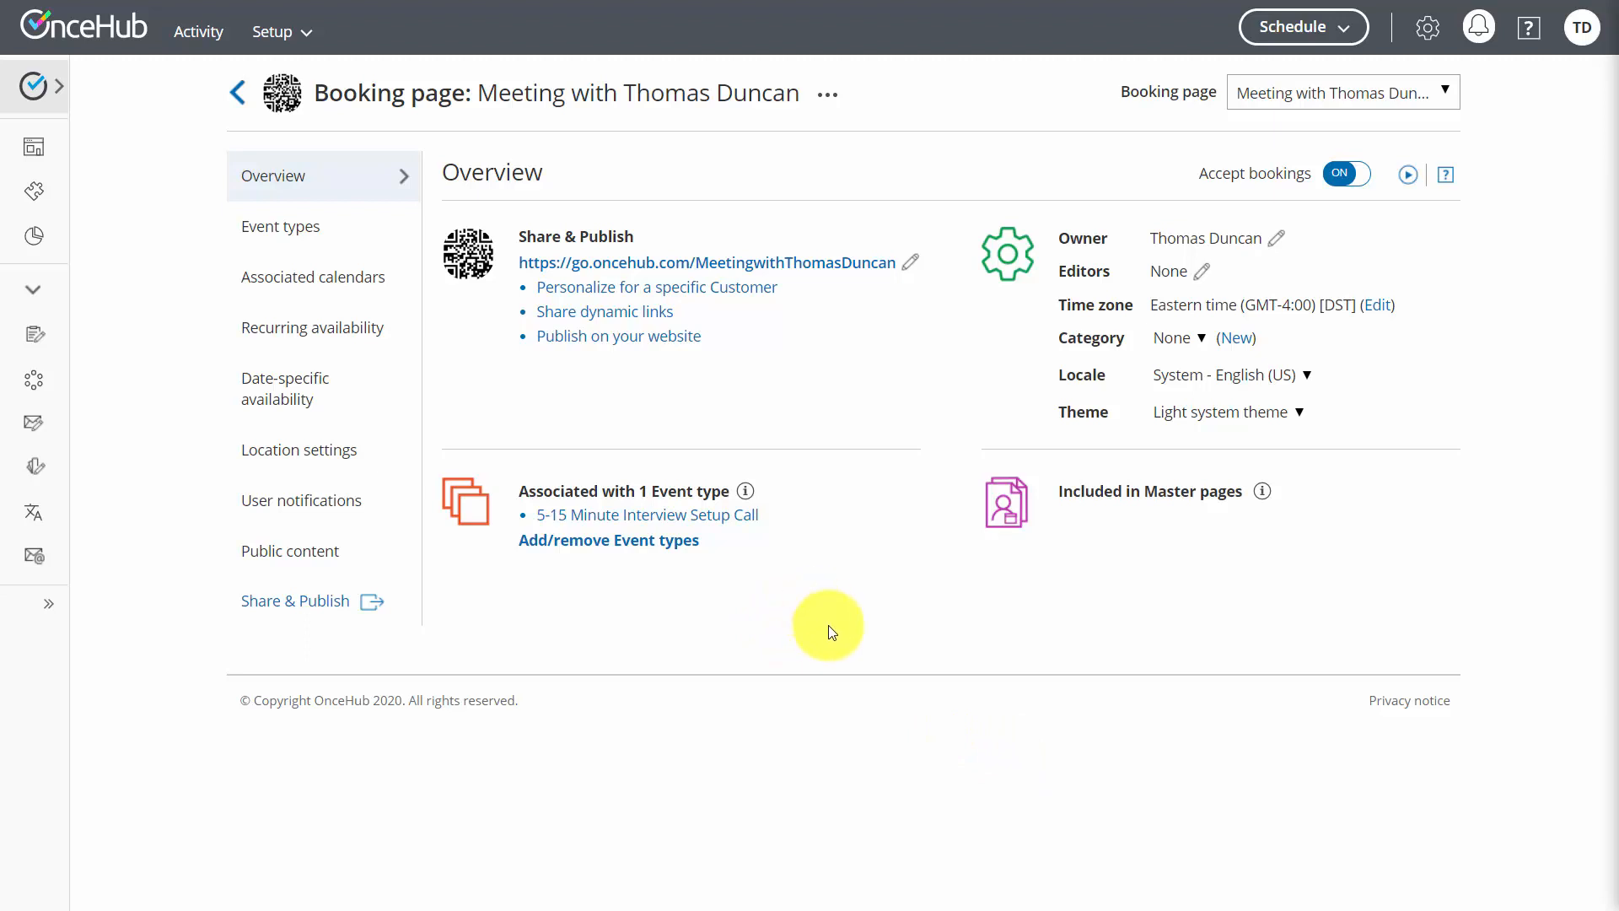
In the booking page's location settings, enable automatic Zoom meeting recording in the cloud
{"action": "left_click", "coordinate": [309, 388]}
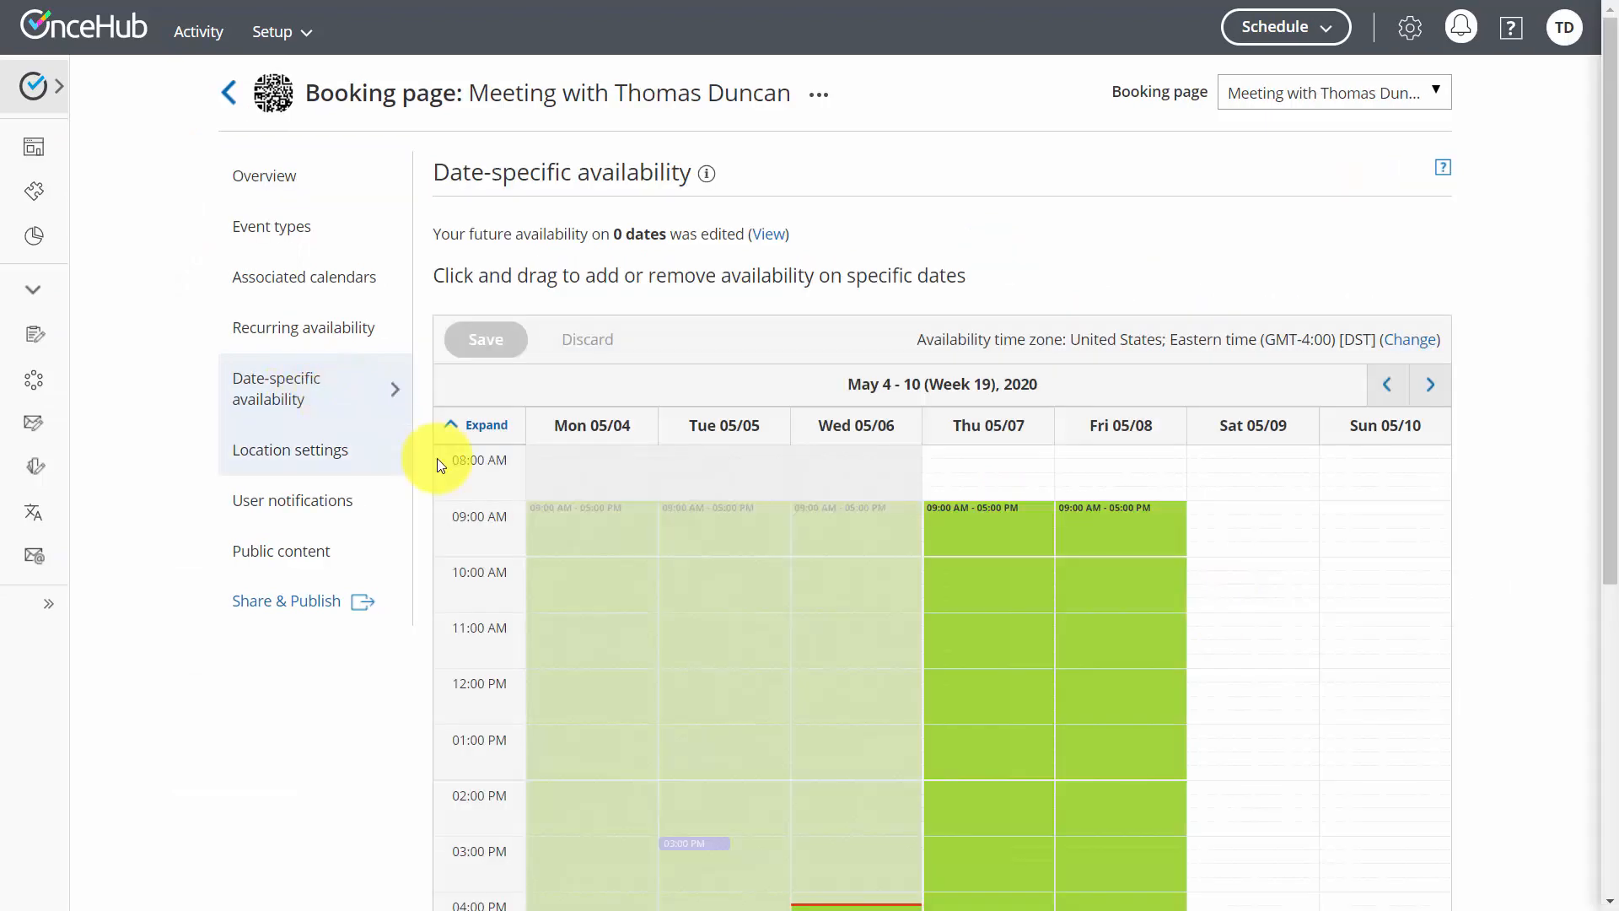
{"action": "left_click", "coordinate": [293, 457]}
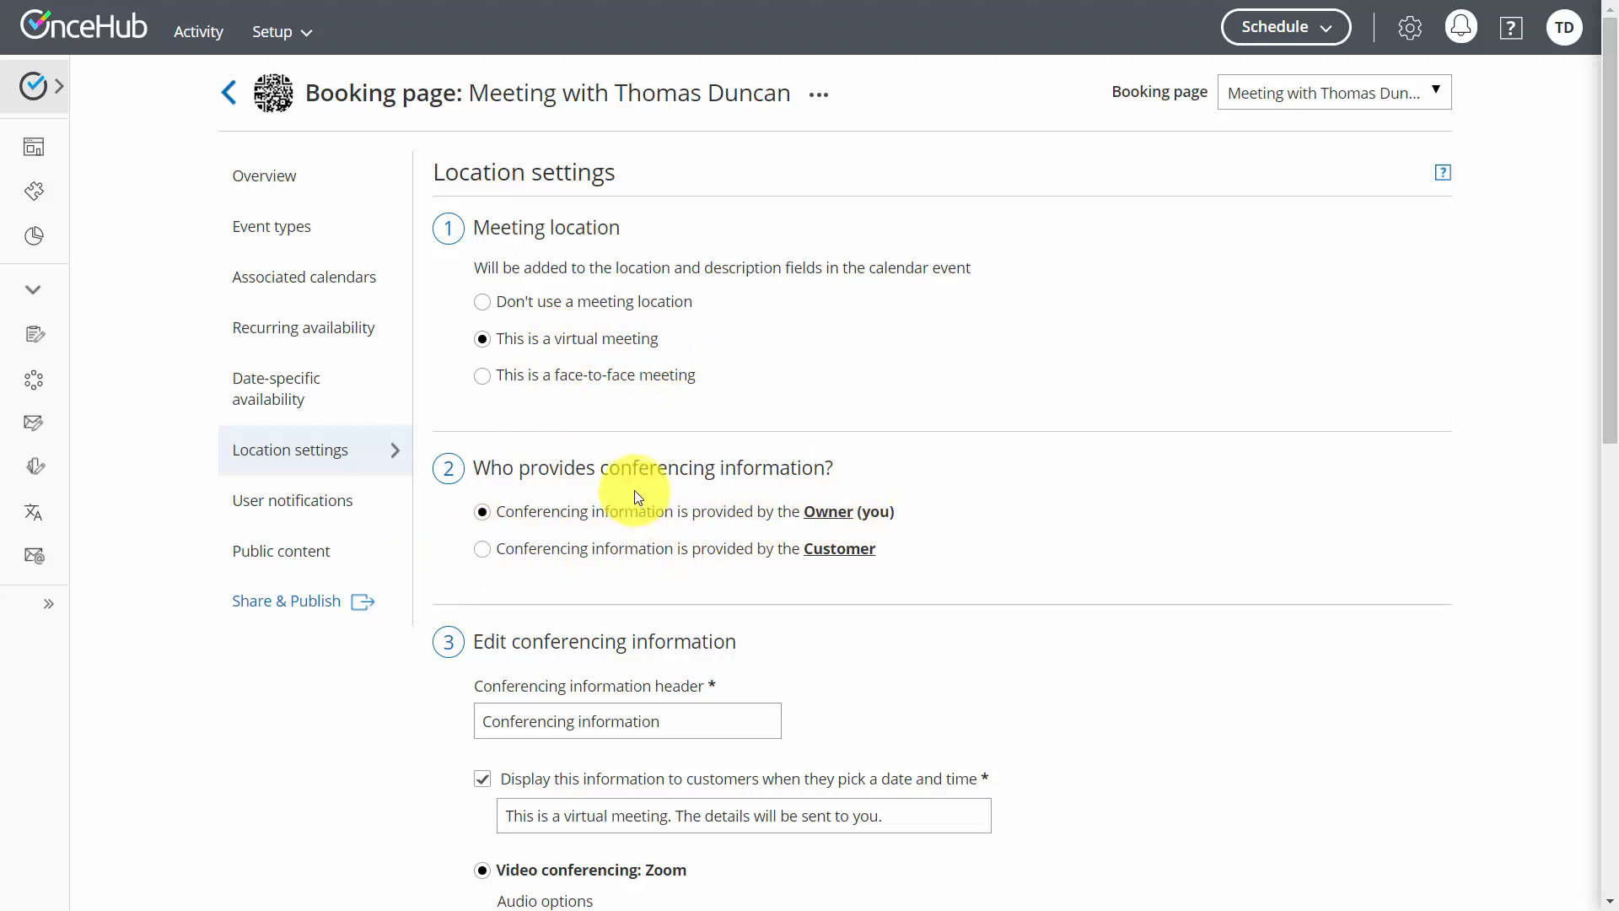
{"action": "scroll", "coordinate": [647, 487], "scroll_direction": "down", "scroll_amount": 4}
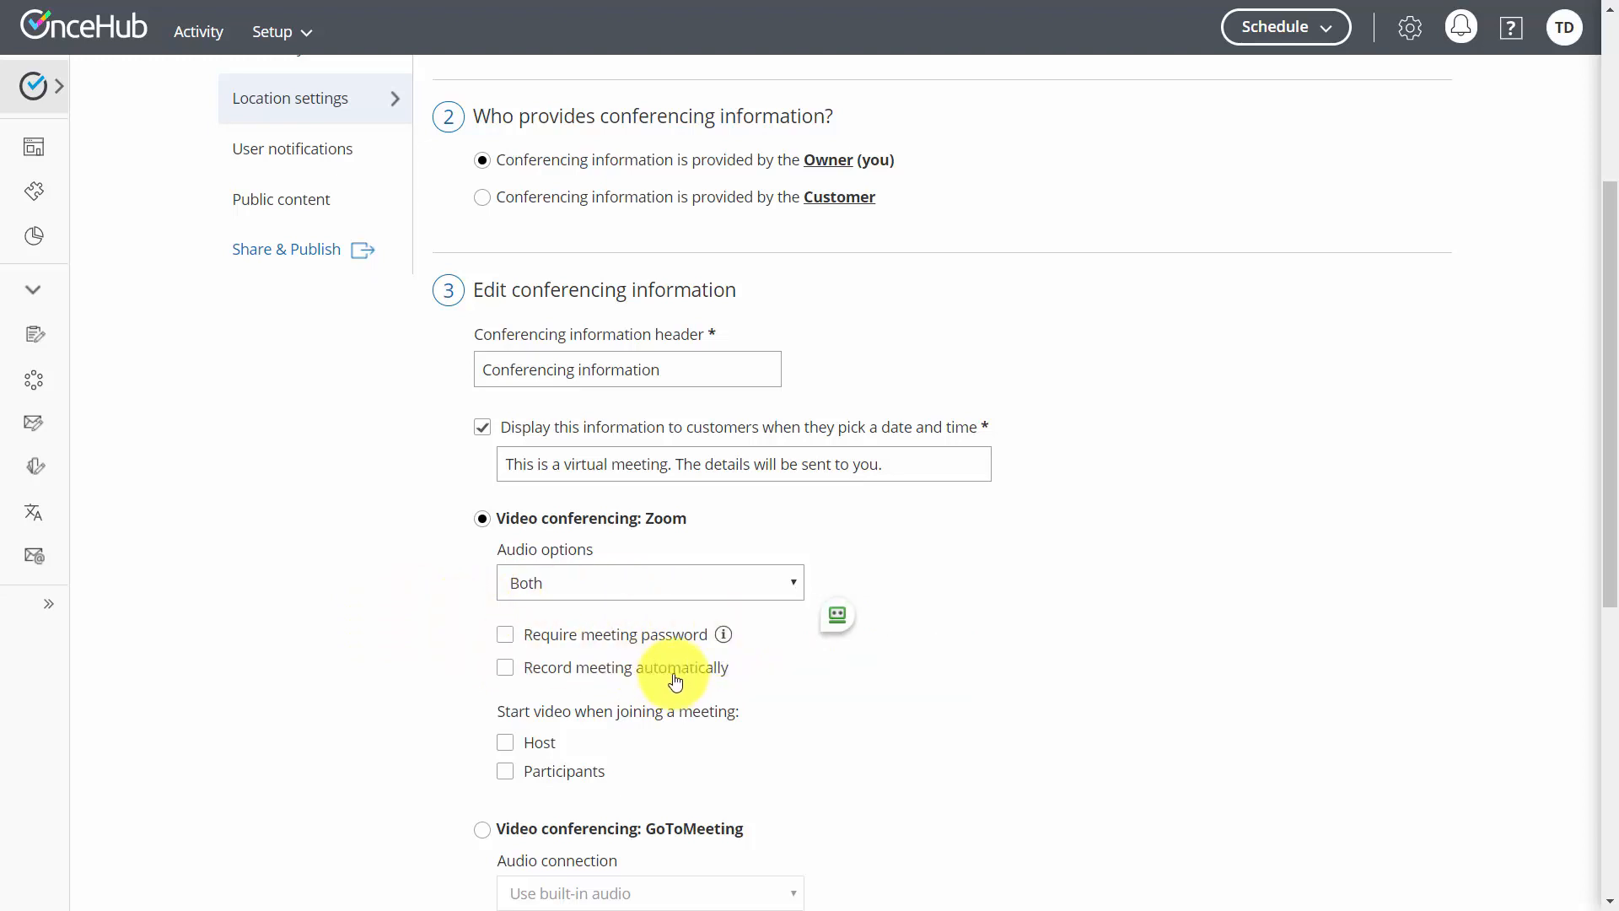
{"action": "left_click", "coordinate": [512, 677]}
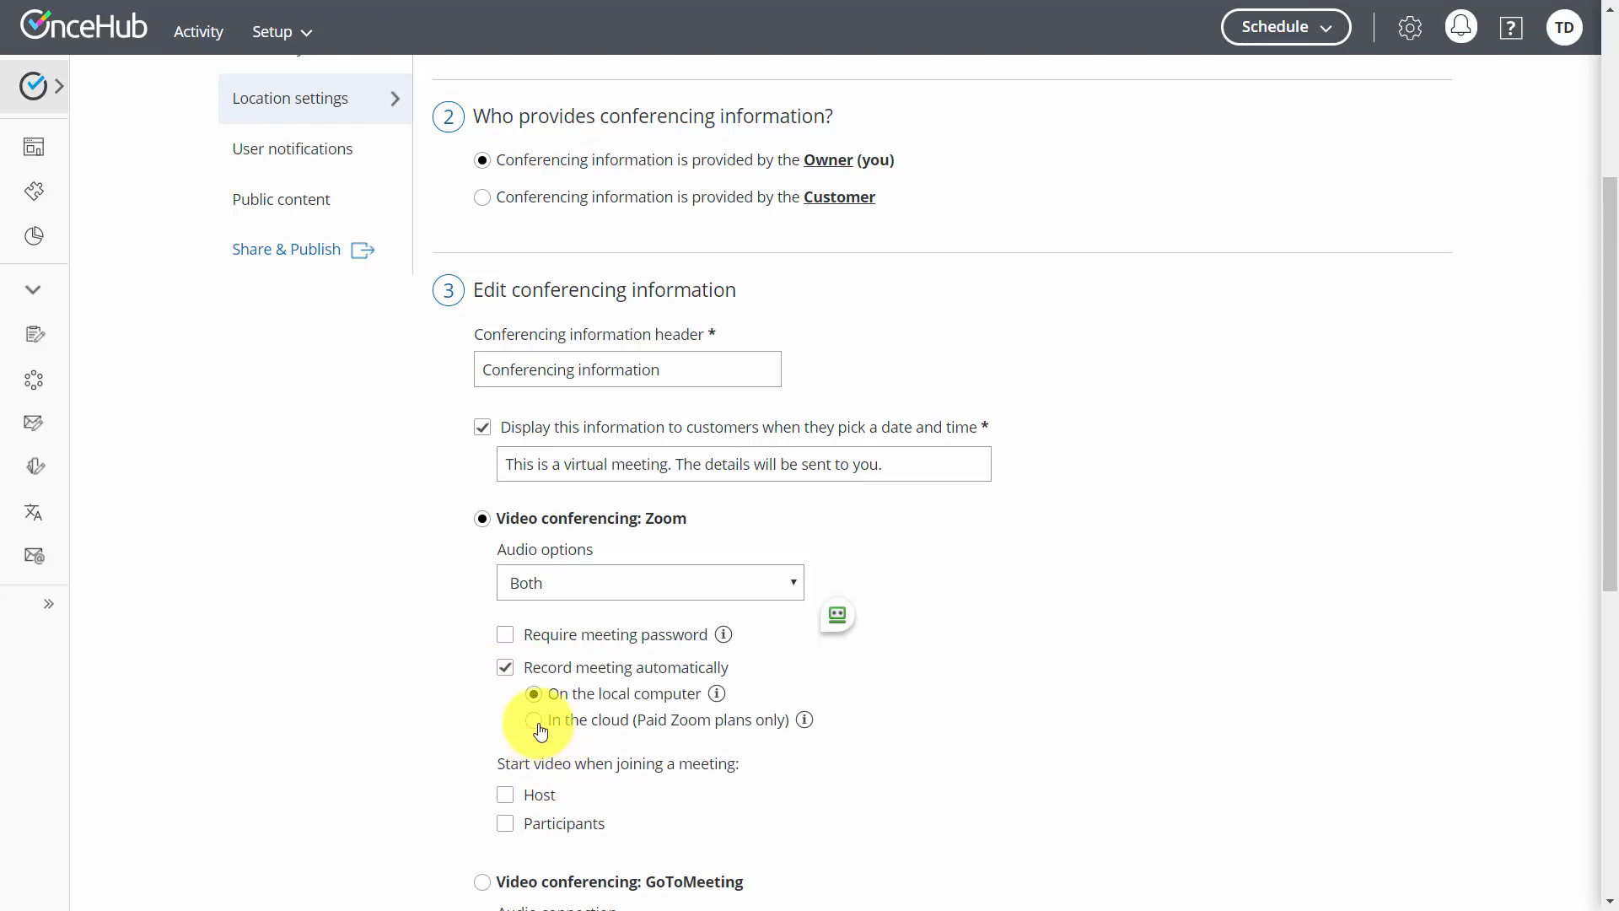
{"action": "left_click", "coordinate": [536, 722]}
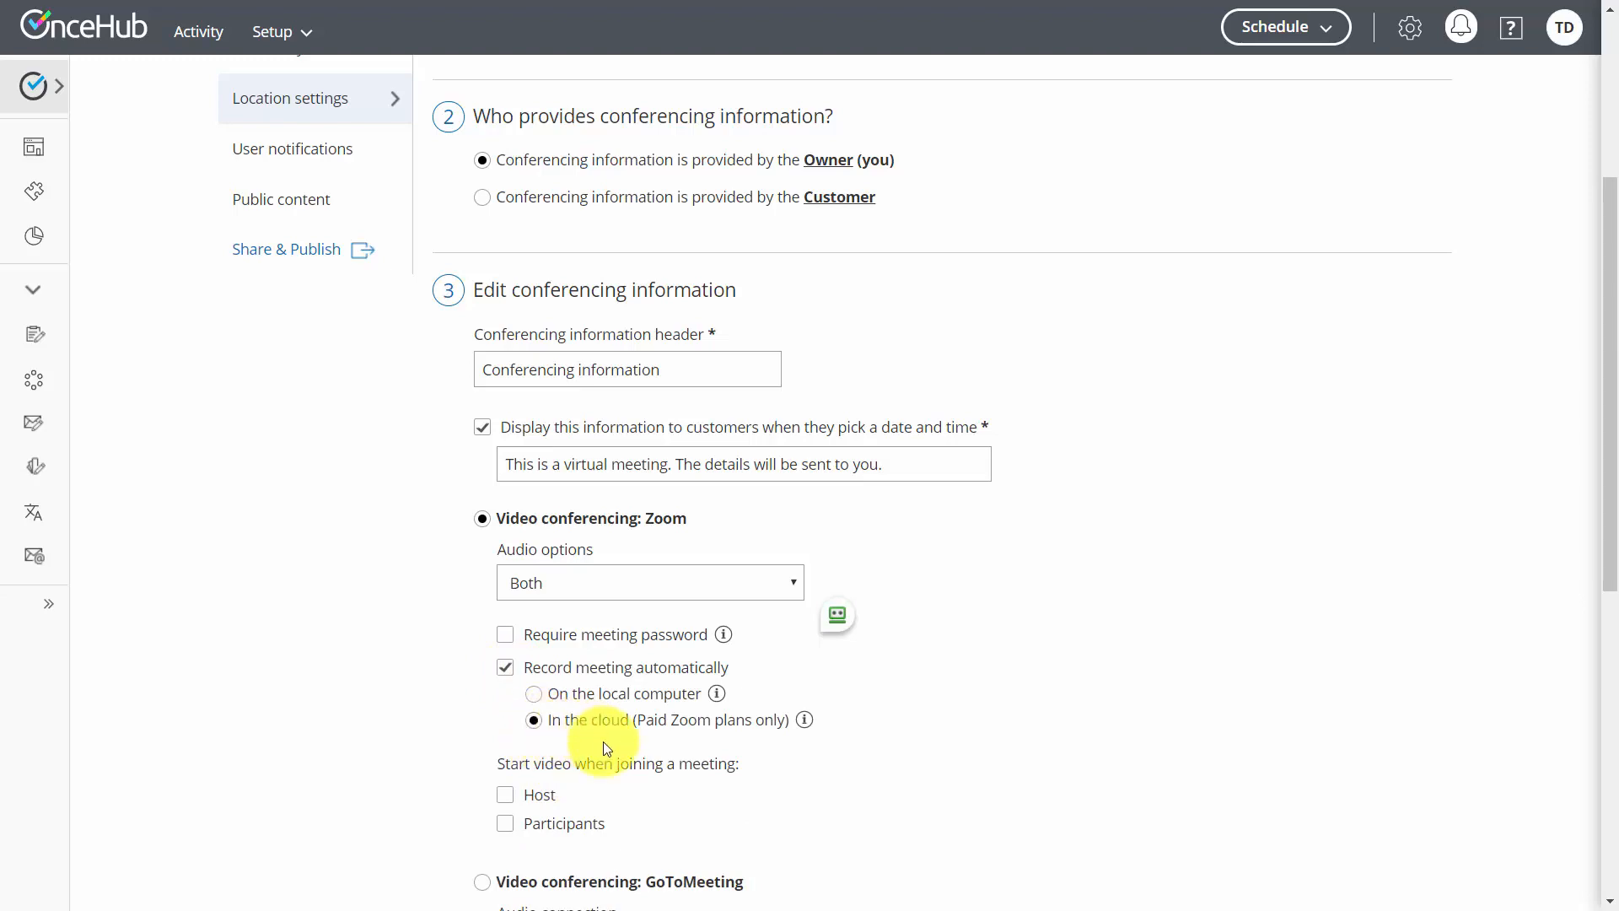
Start video for both host and participants when joining, and save the location settings
{"action": "scroll", "coordinate": [605, 750], "scroll_direction": "down", "scroll_amount": 4}
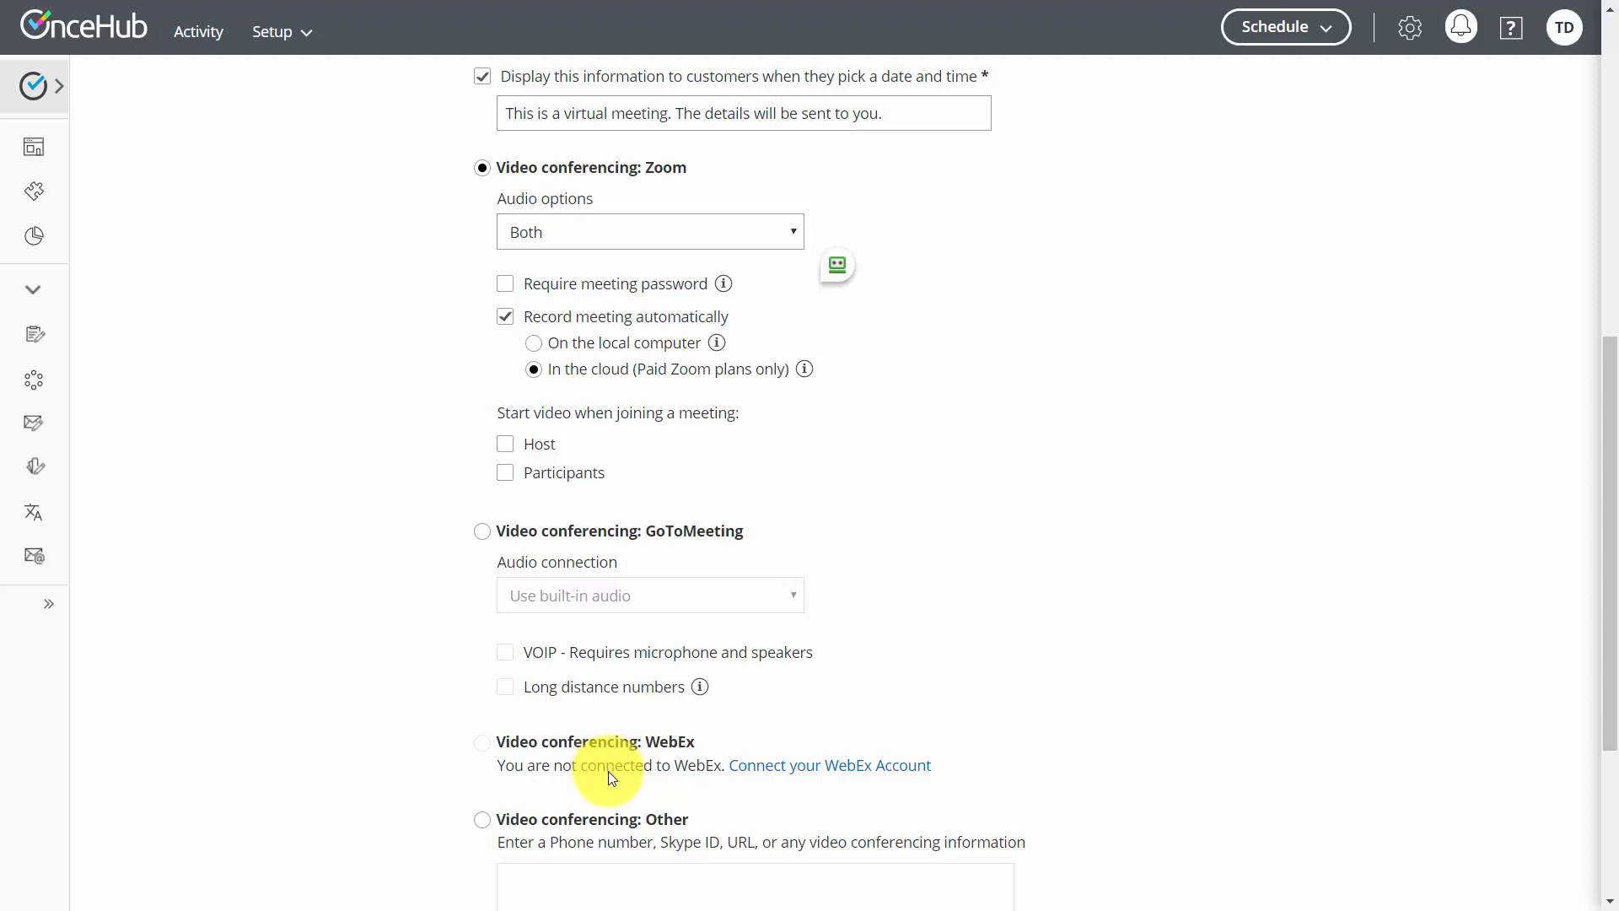
{"action": "left_click", "coordinate": [505, 445]}
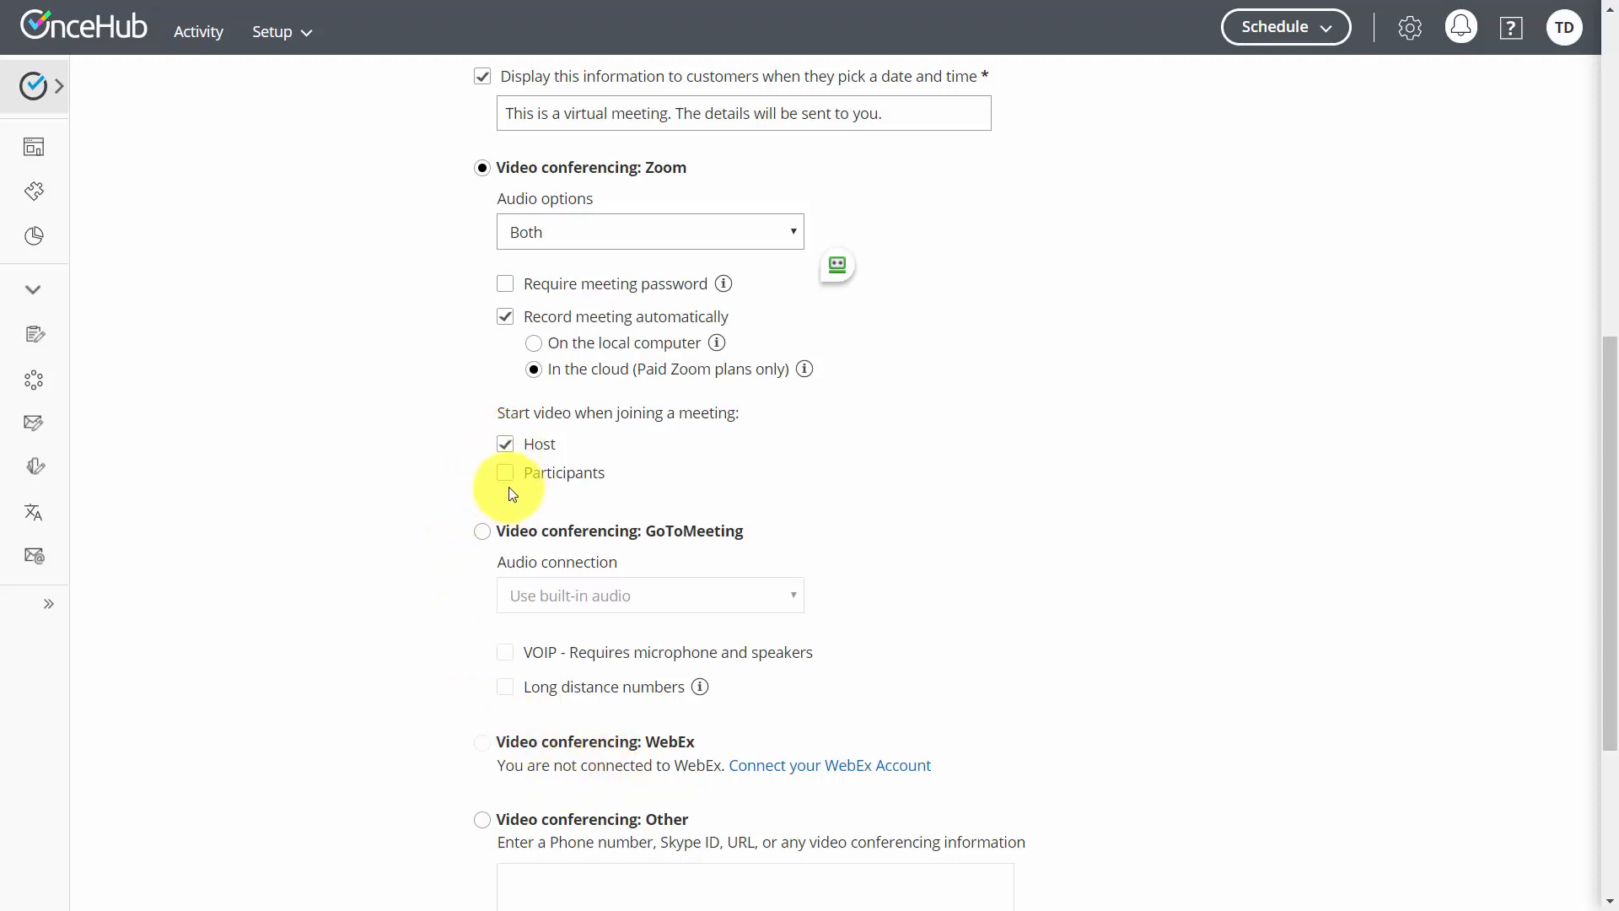
{"action": "left_click", "coordinate": [502, 477]}
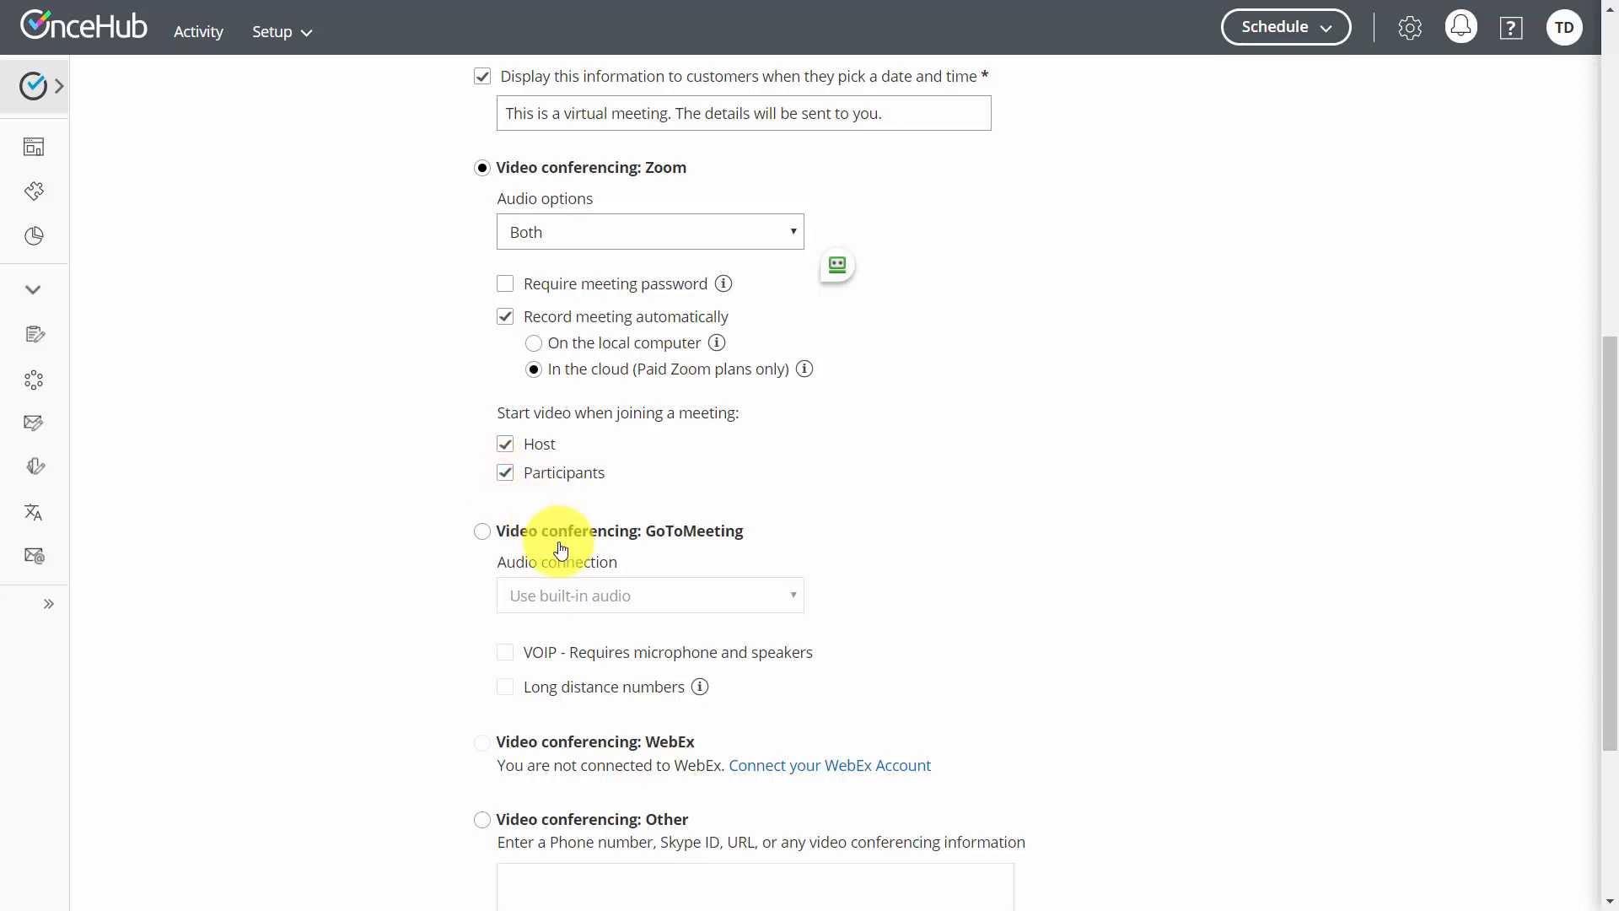
{"action": "scroll", "coordinate": [558, 556], "scroll_direction": "down", "scroll_amount": 4}
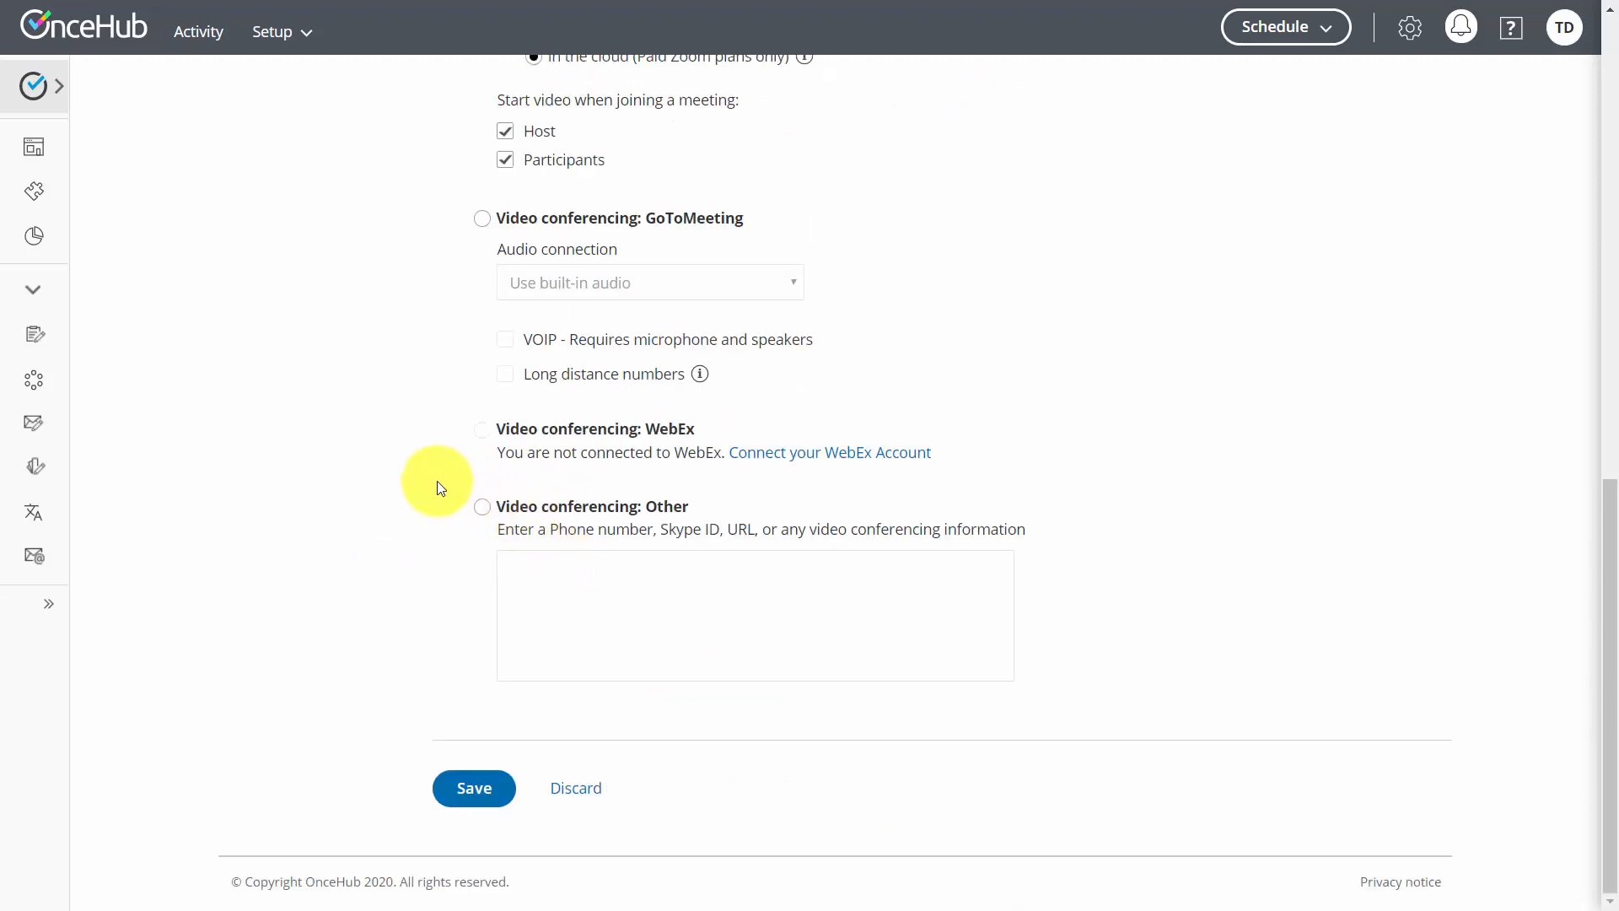
{"action": "left_click", "coordinate": [477, 789]}
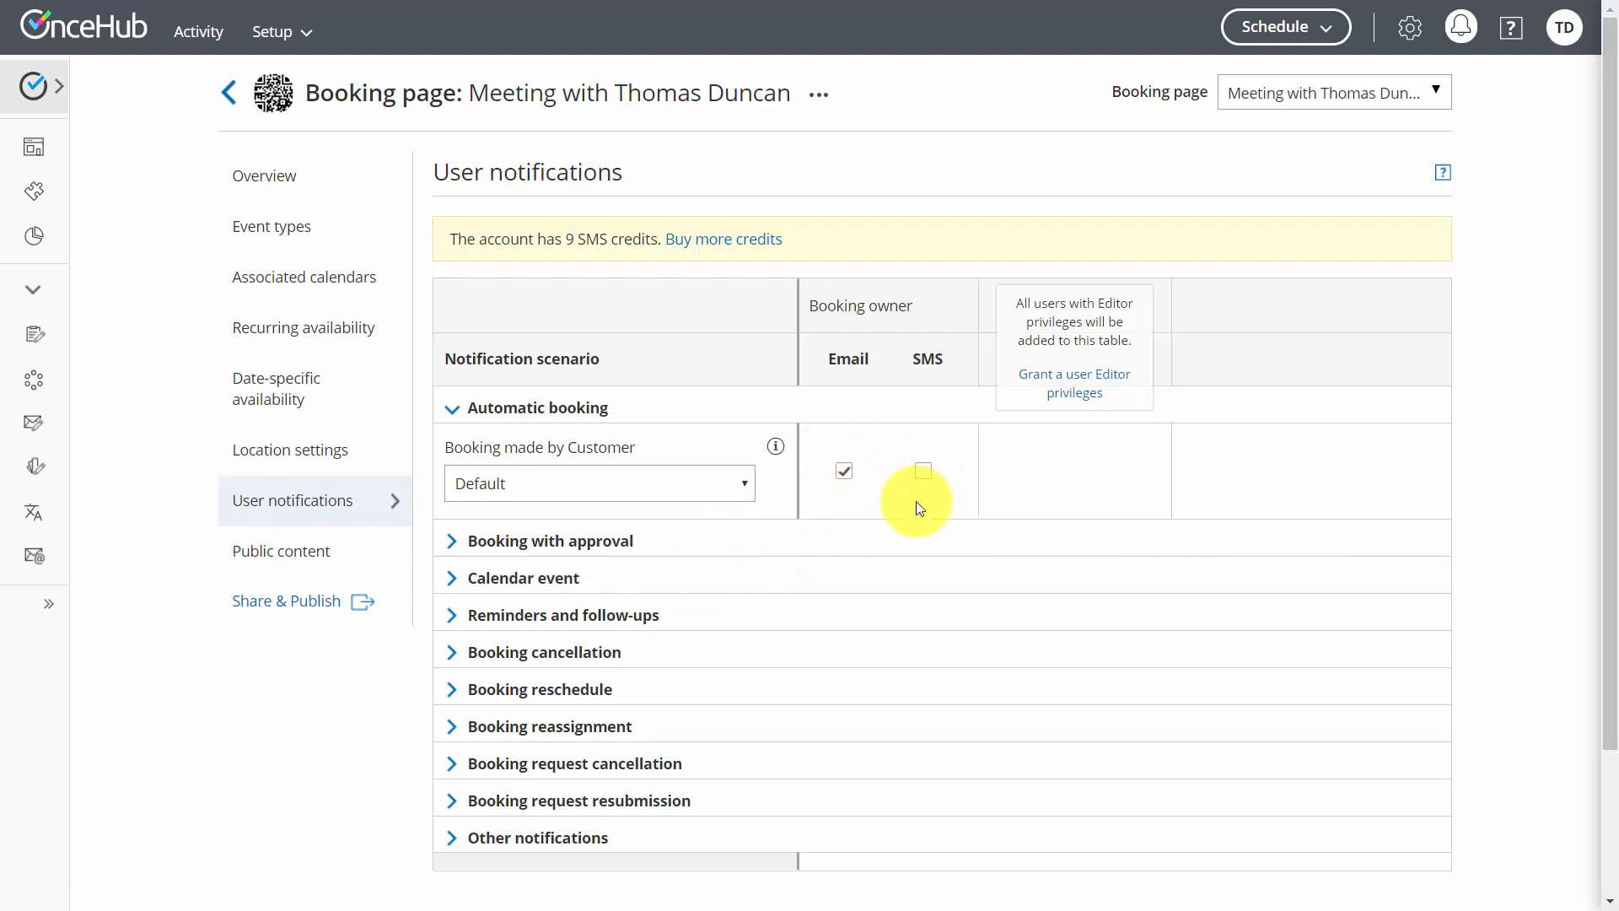
Open the public booking page and book the 9:45 AM slot on Friday, May 8, 2020 as a customer
{"action": "left_click", "coordinate": [281, 551]}
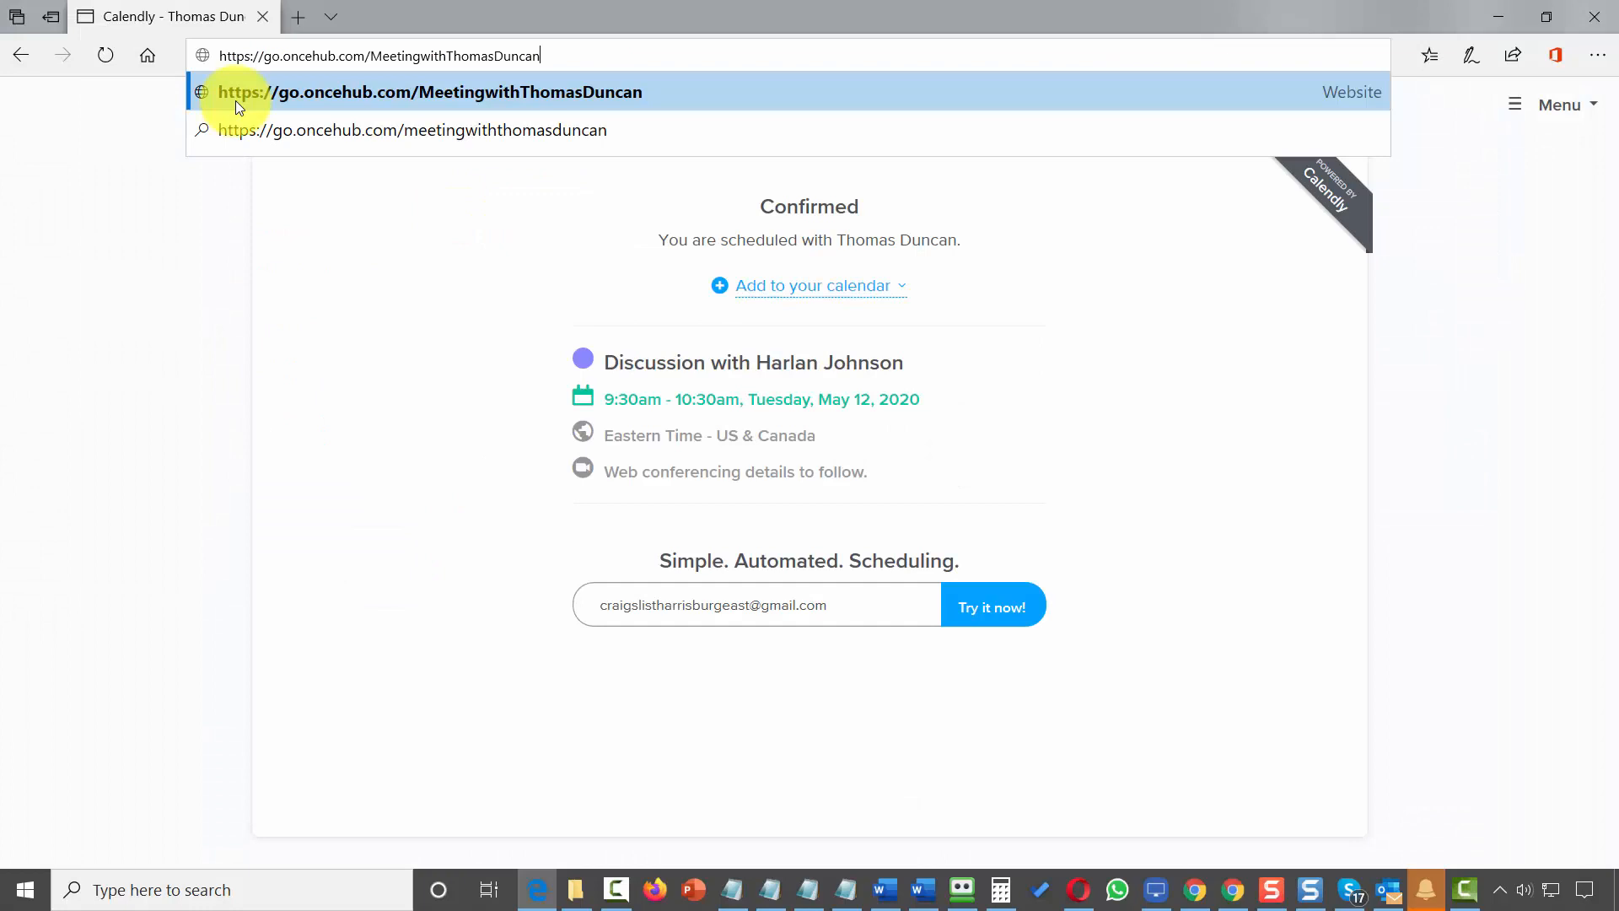
{"action": "left_click", "coordinate": [235, 100]}
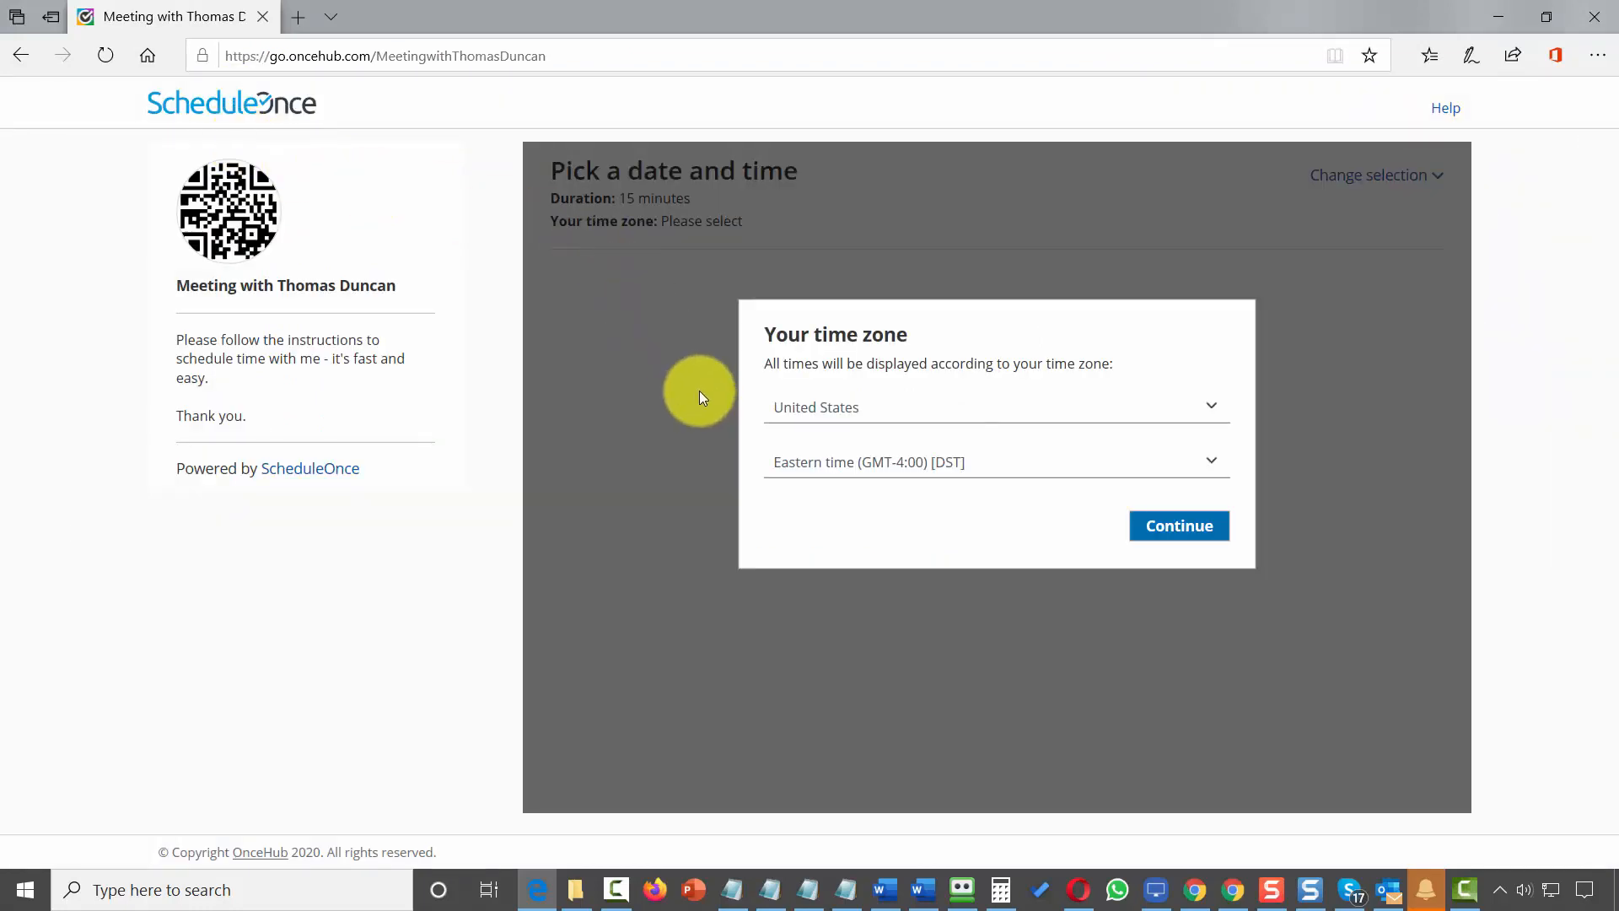
{"action": "left_click", "coordinate": [1175, 533]}
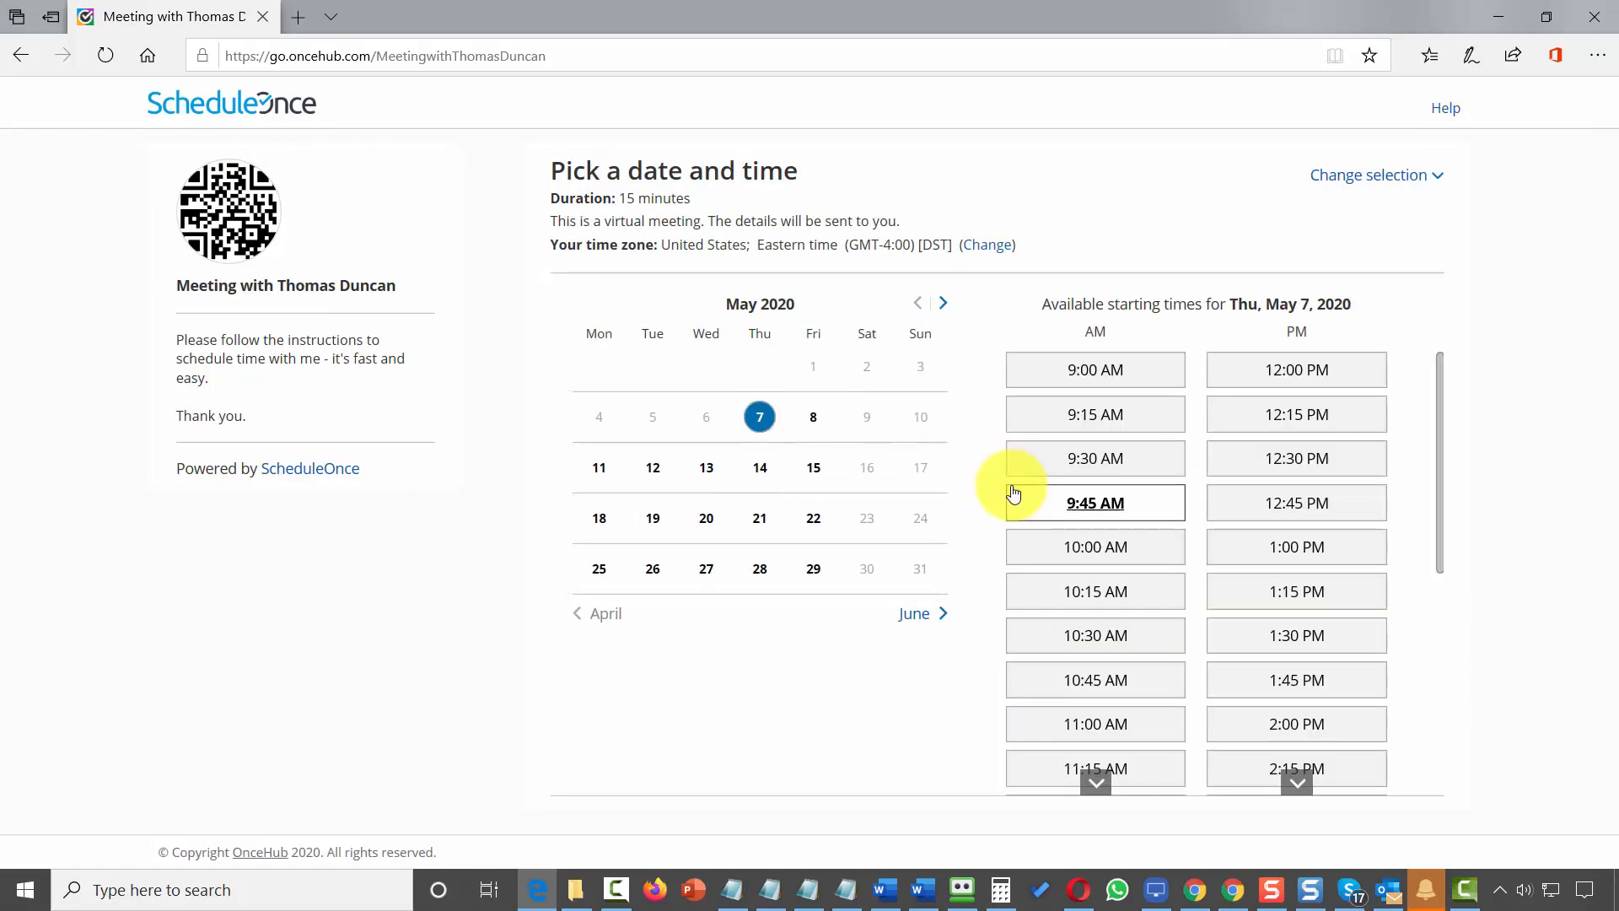
{"action": "left_click", "coordinate": [812, 419]}
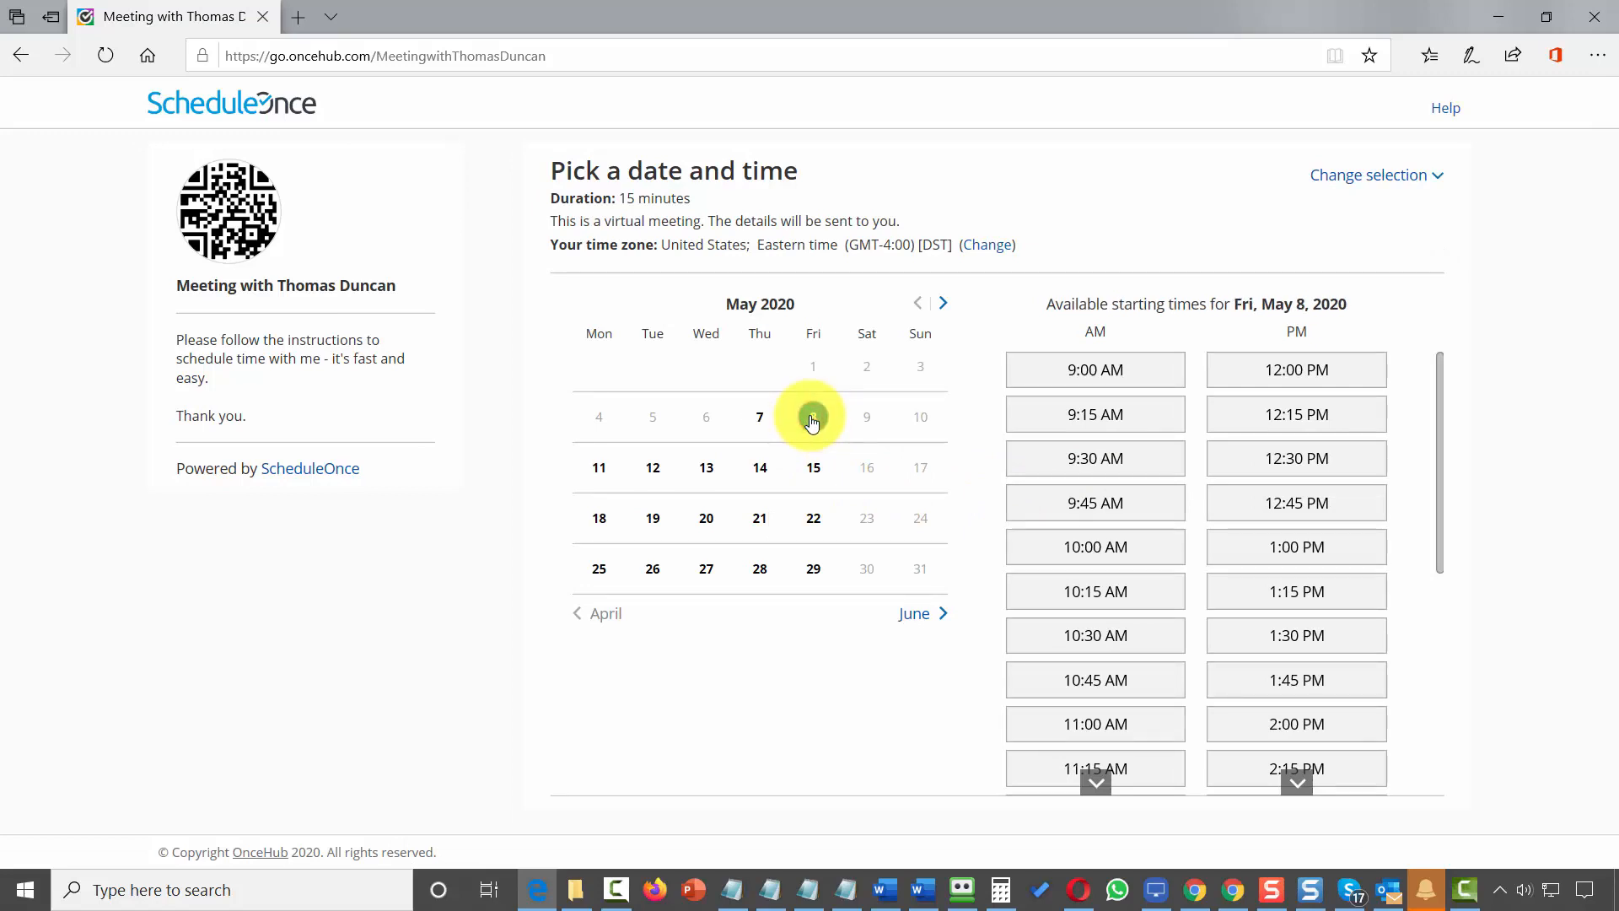
{"action": "left_click", "coordinate": [1074, 507]}
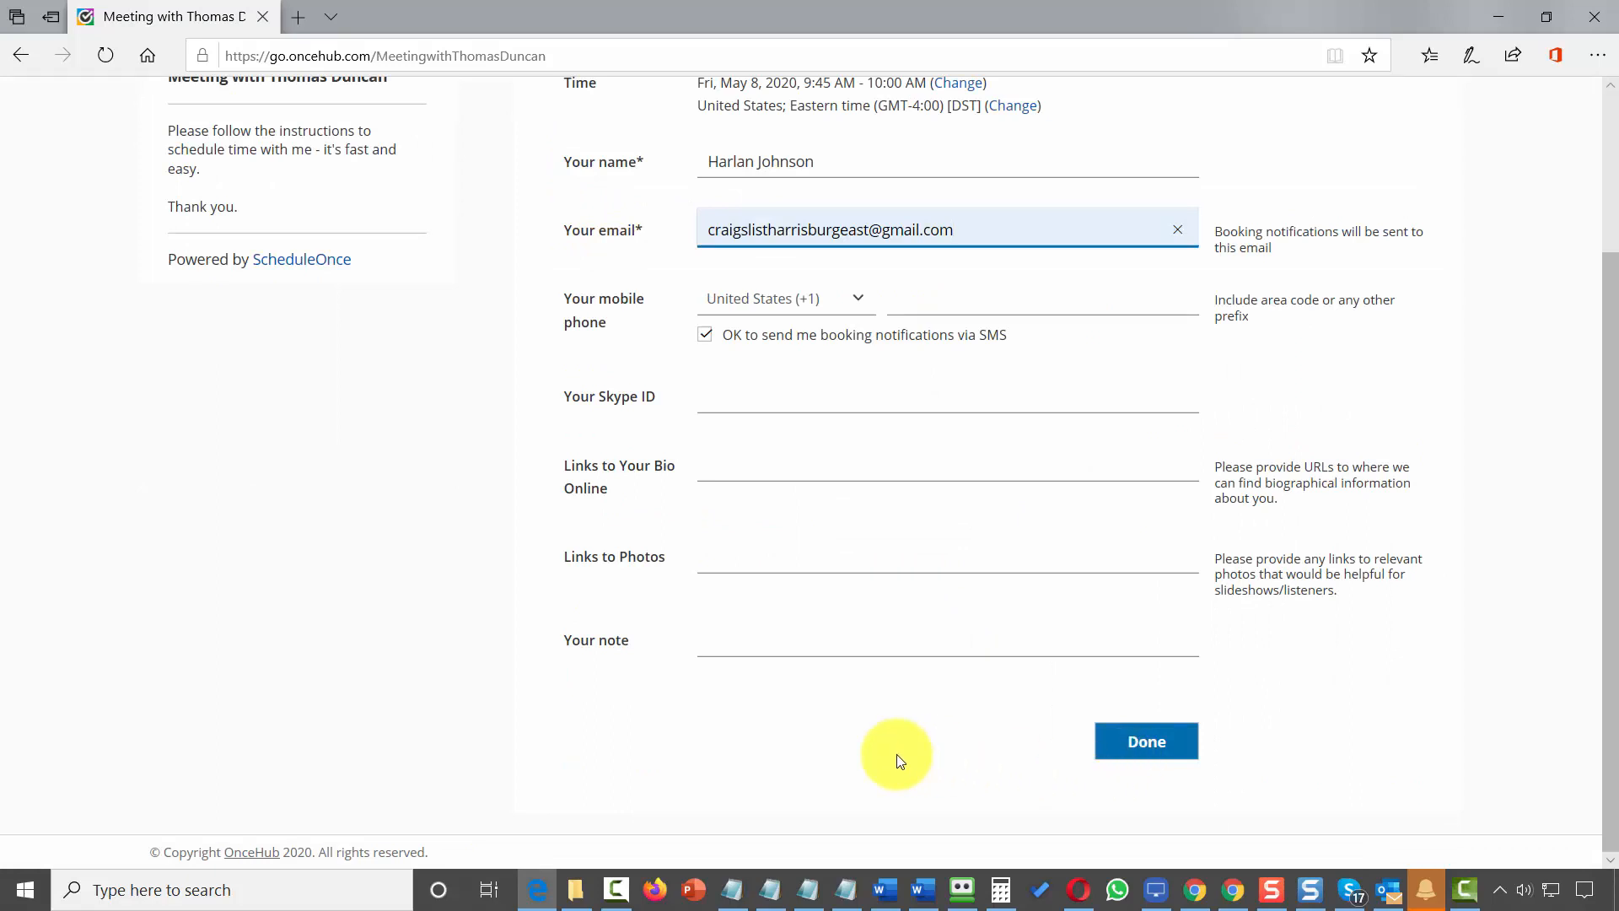
{"action": "left_click", "coordinate": [1142, 752]}
Review the booking confirmation and its Zoom conferencing information
{"action": "scroll", "coordinate": [1142, 750], "scroll_direction": "down", "scroll_amount": 5}
{"action": "scroll", "coordinate": [1138, 669], "scroll_direction": "up", "scroll_amount": 5}
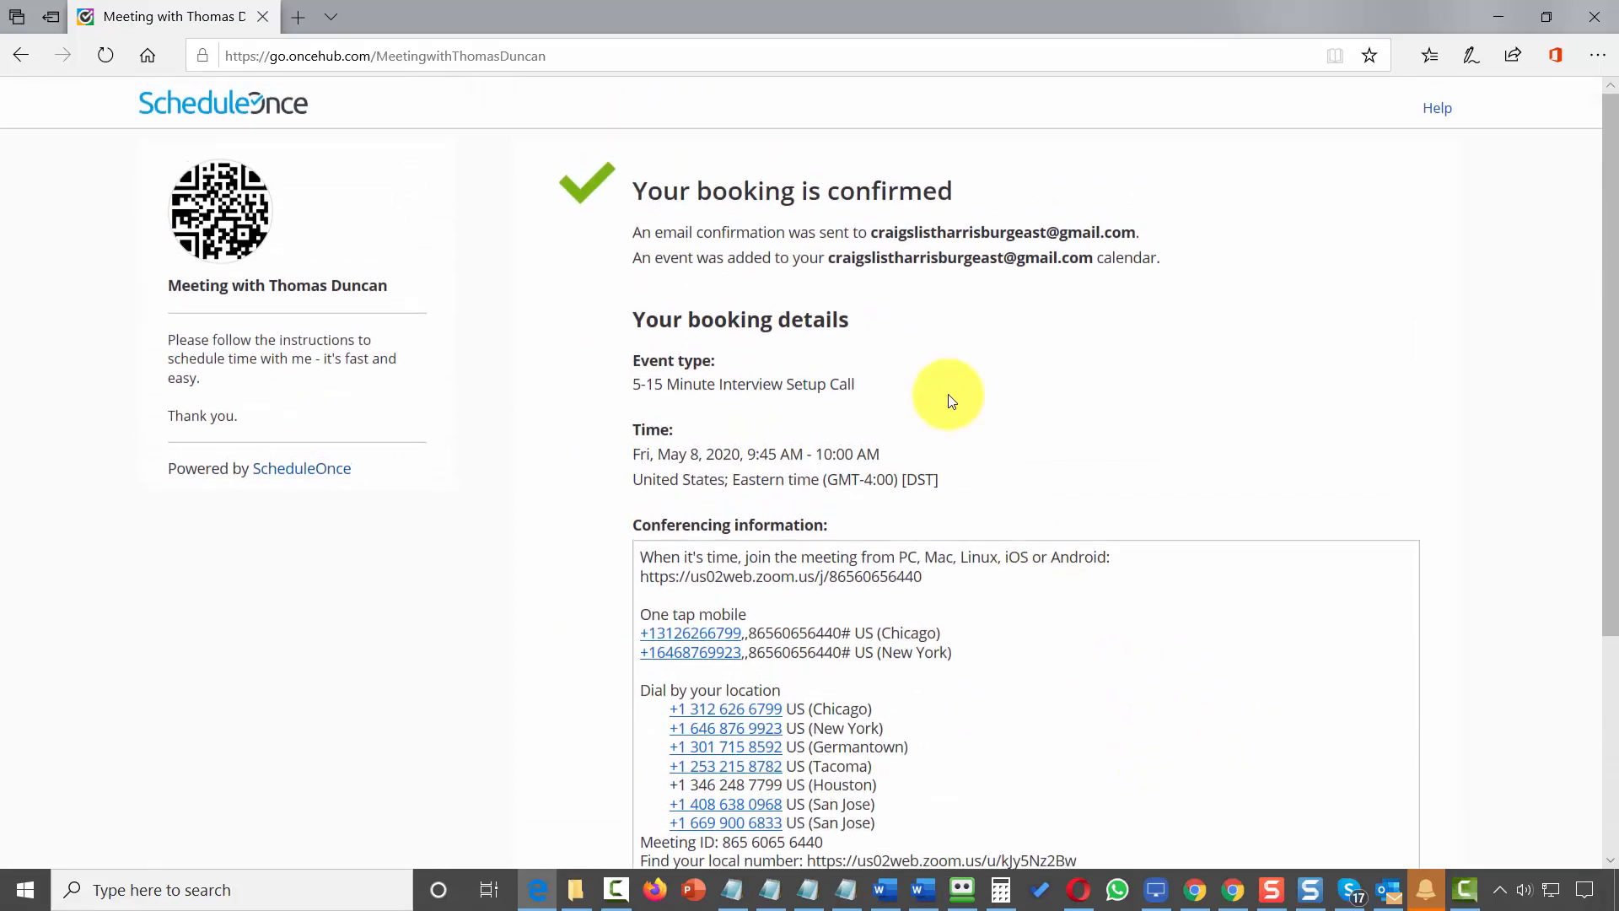
{"action": "scroll", "coordinate": [771, 615], "scroll_direction": "down", "scroll_amount": 3}
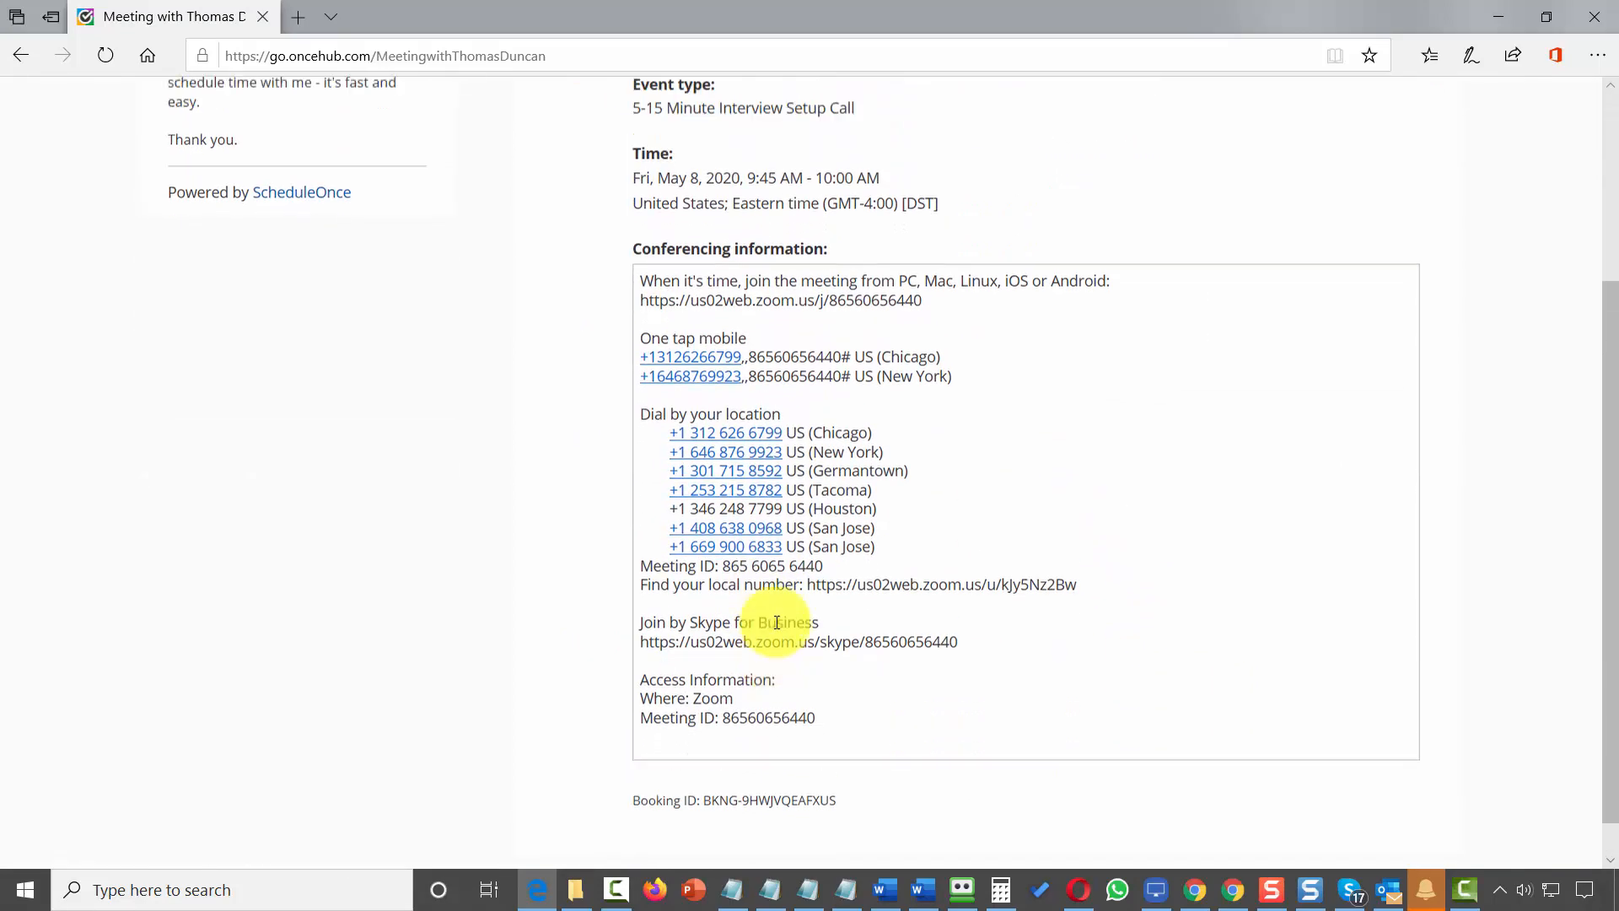
{"action": "scroll", "coordinate": [776, 622], "scroll_direction": "up", "scroll_amount": 3}
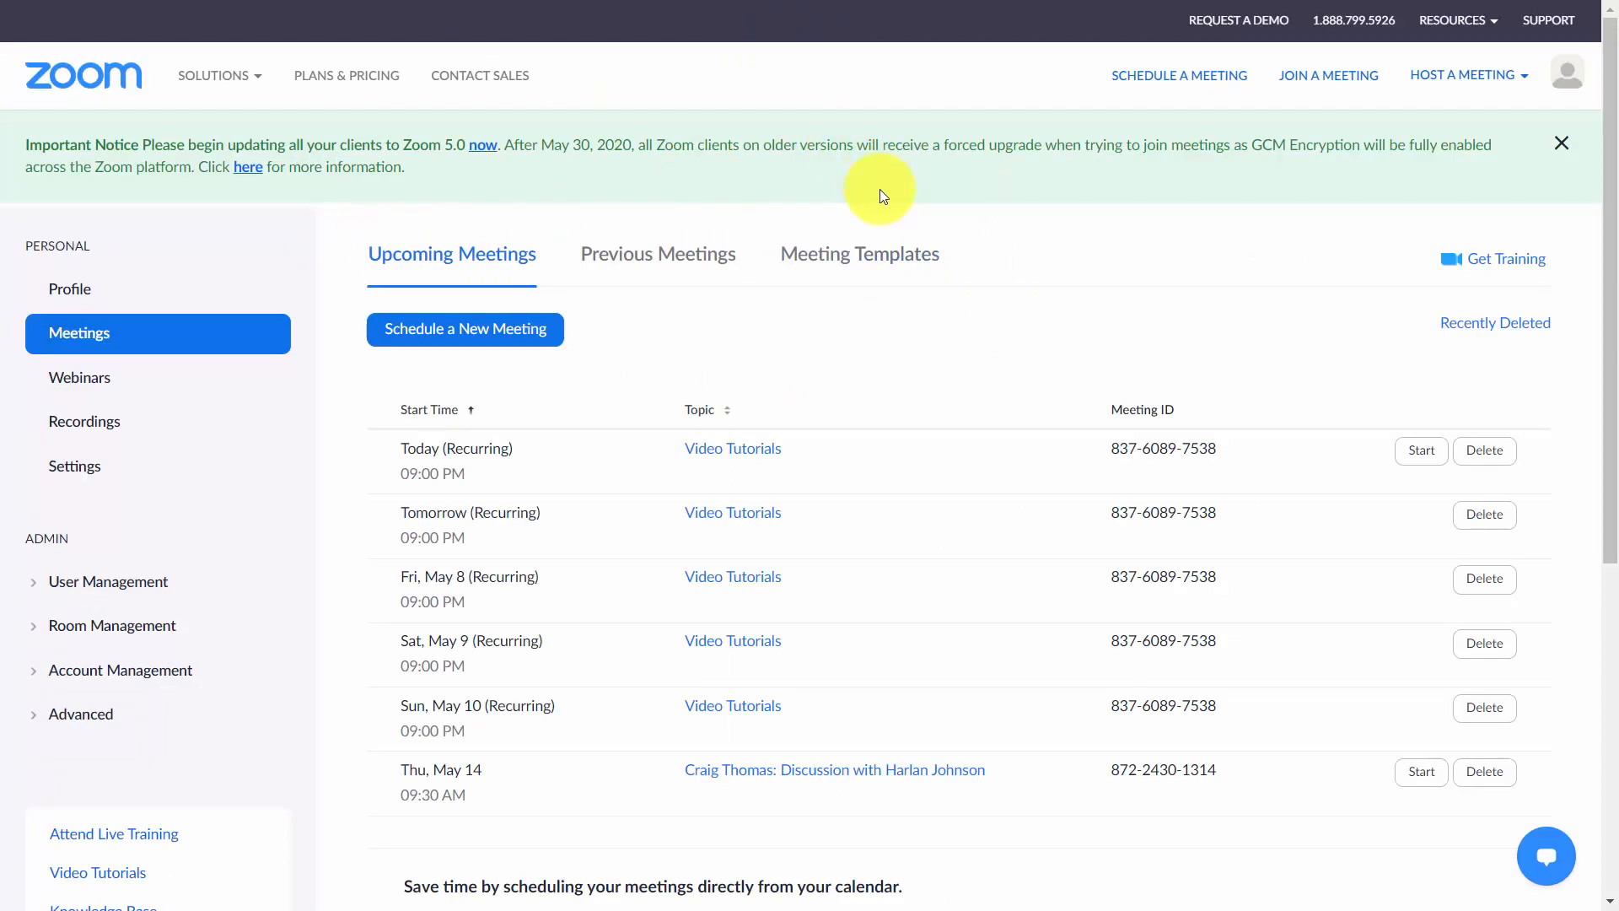
Choose to cancel the upcoming booking and send a reschedule request for the same event type
{"action": "key", "text": "F5"}
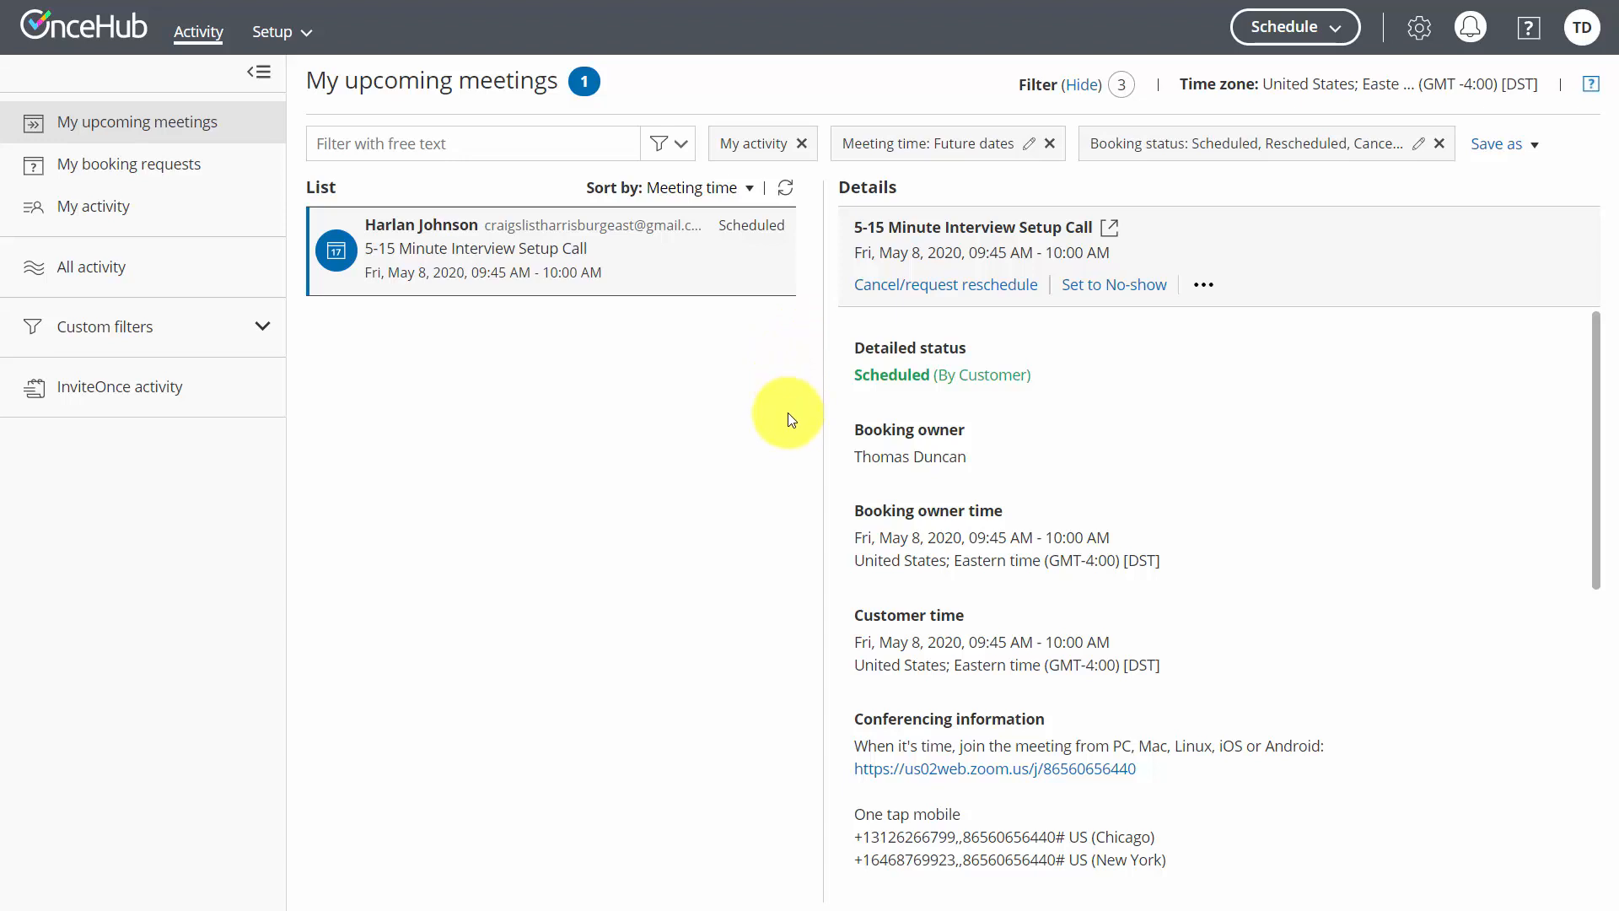
{"action": "left_click", "coordinate": [911, 284]}
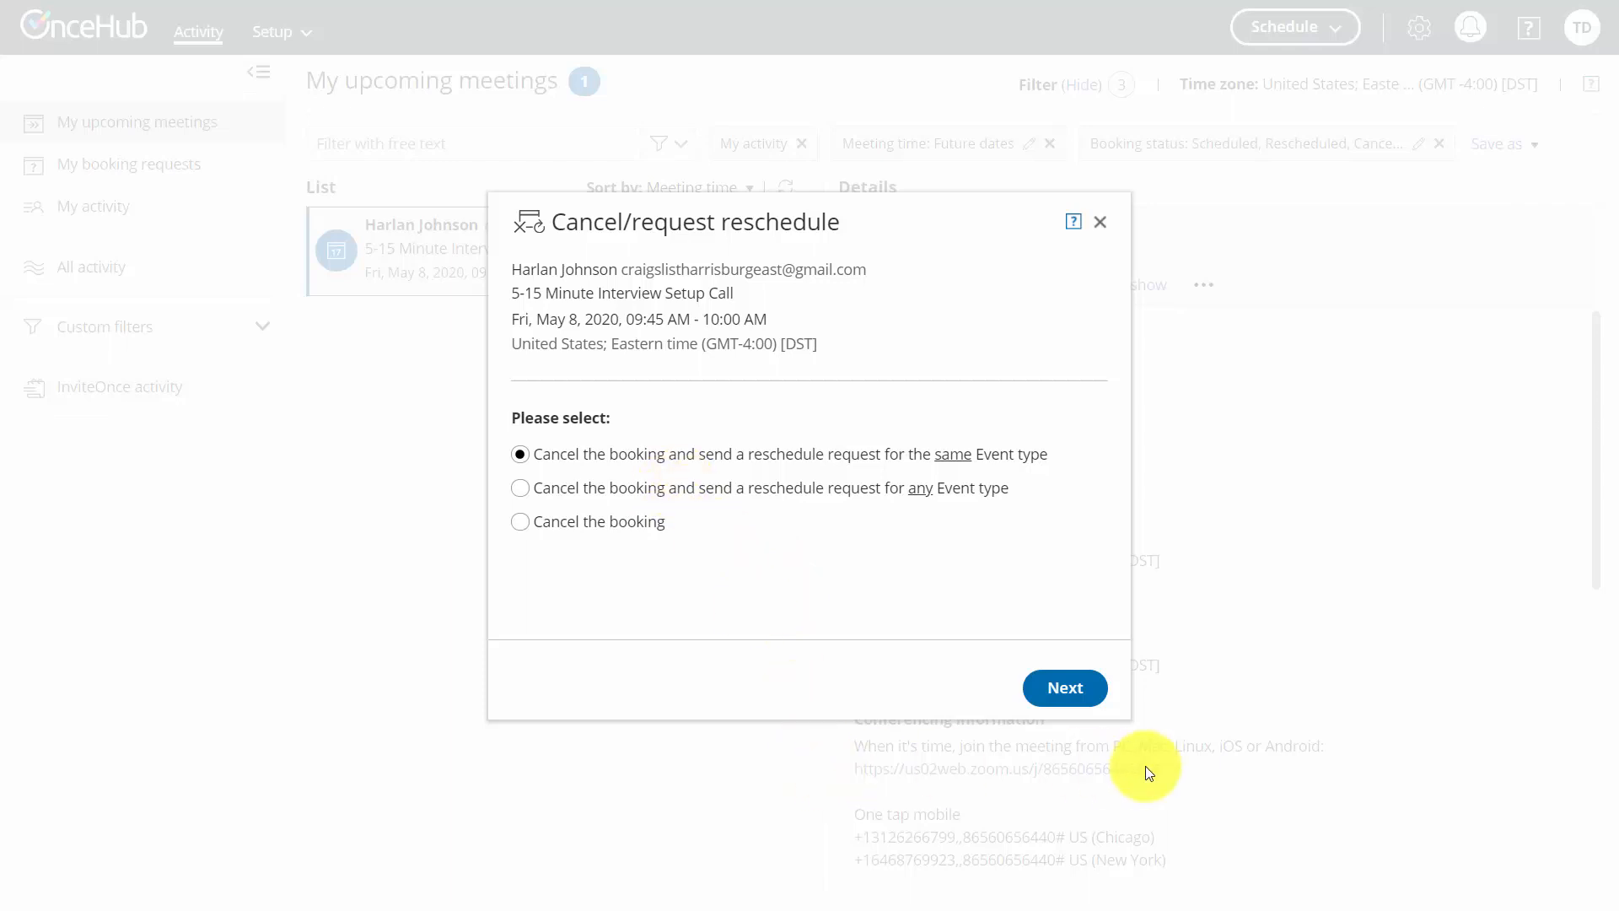
{"action": "left_click", "coordinate": [1053, 699]}
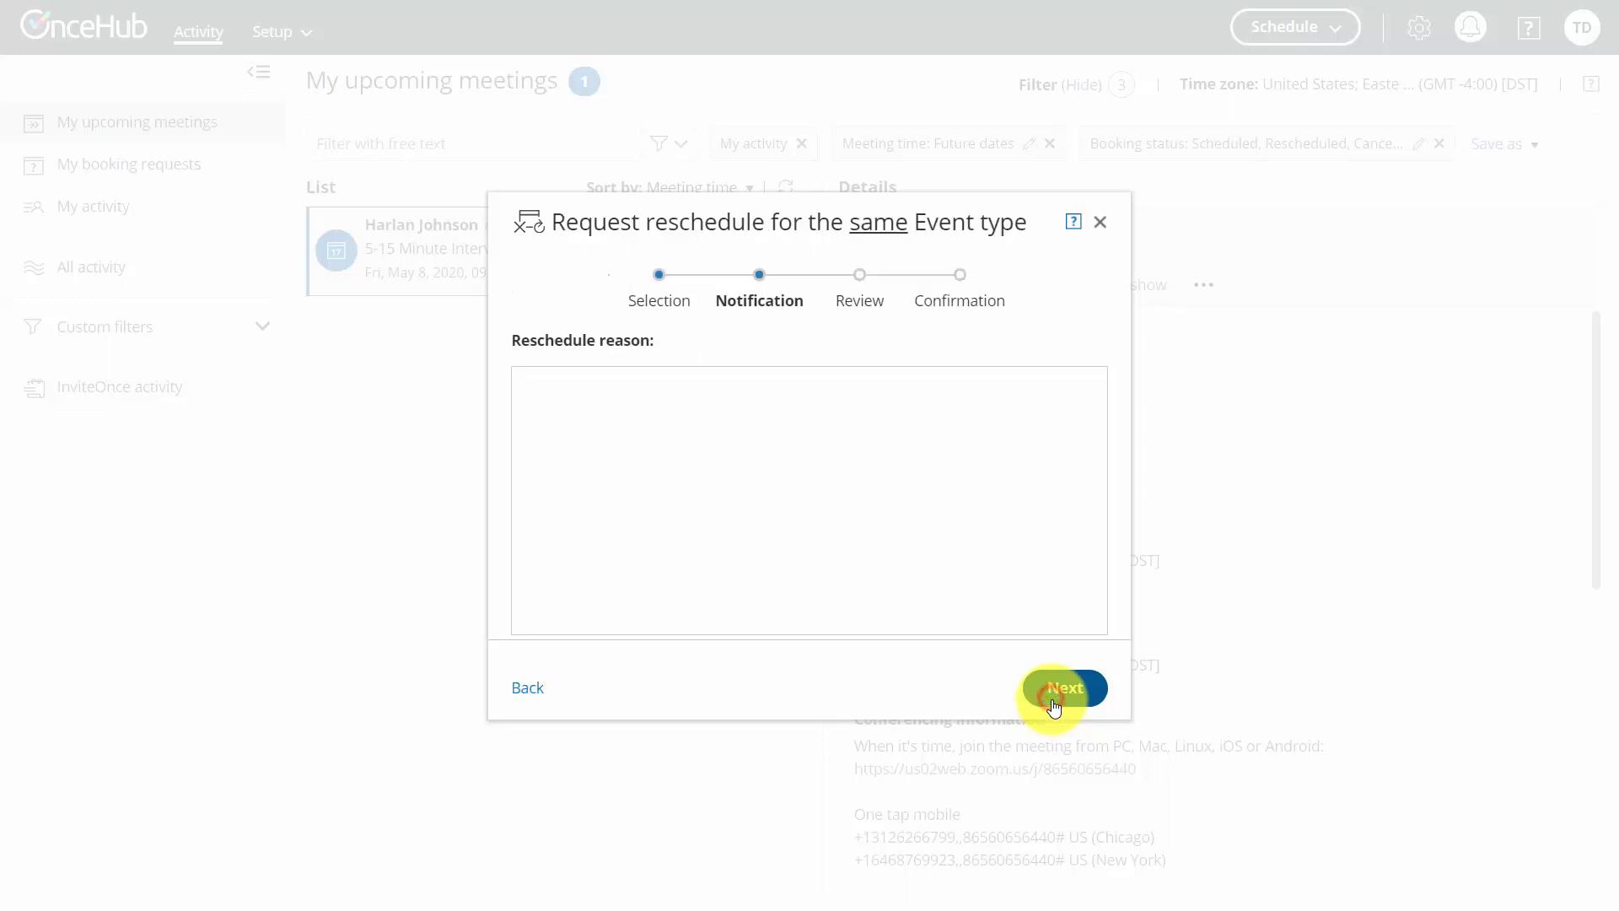
Enter the reschedule reason 'I wont be online' and send the reschedule request
{"action": "left_click", "coordinate": [672, 411]}
{"action": "type", "text": "I wont be online"}
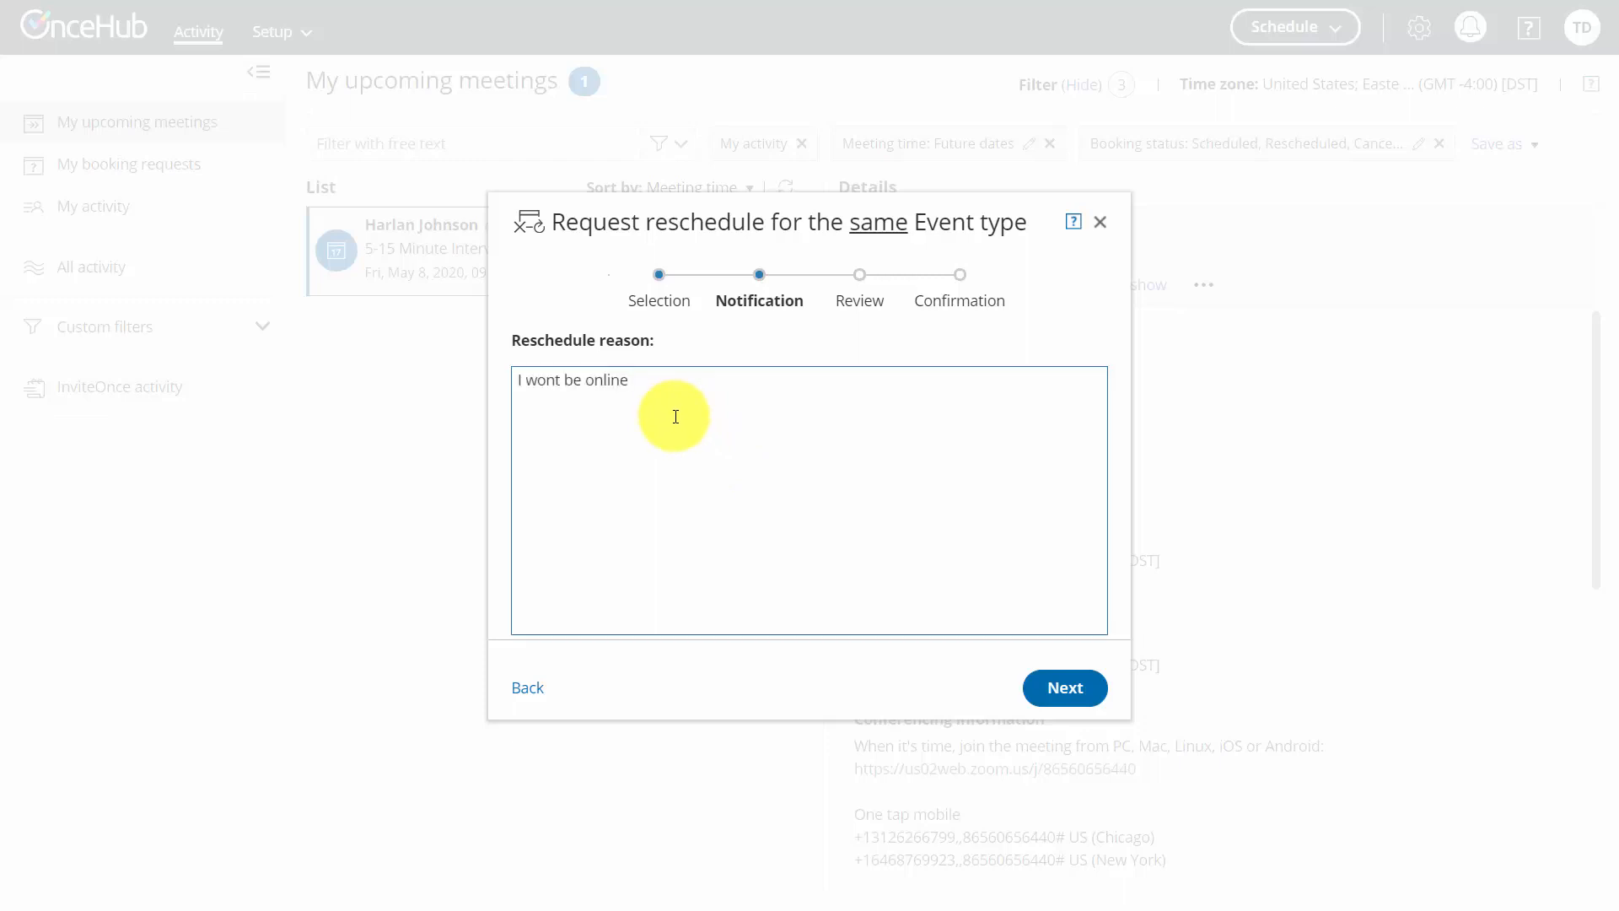
{"action": "left_click", "coordinate": [1050, 690]}
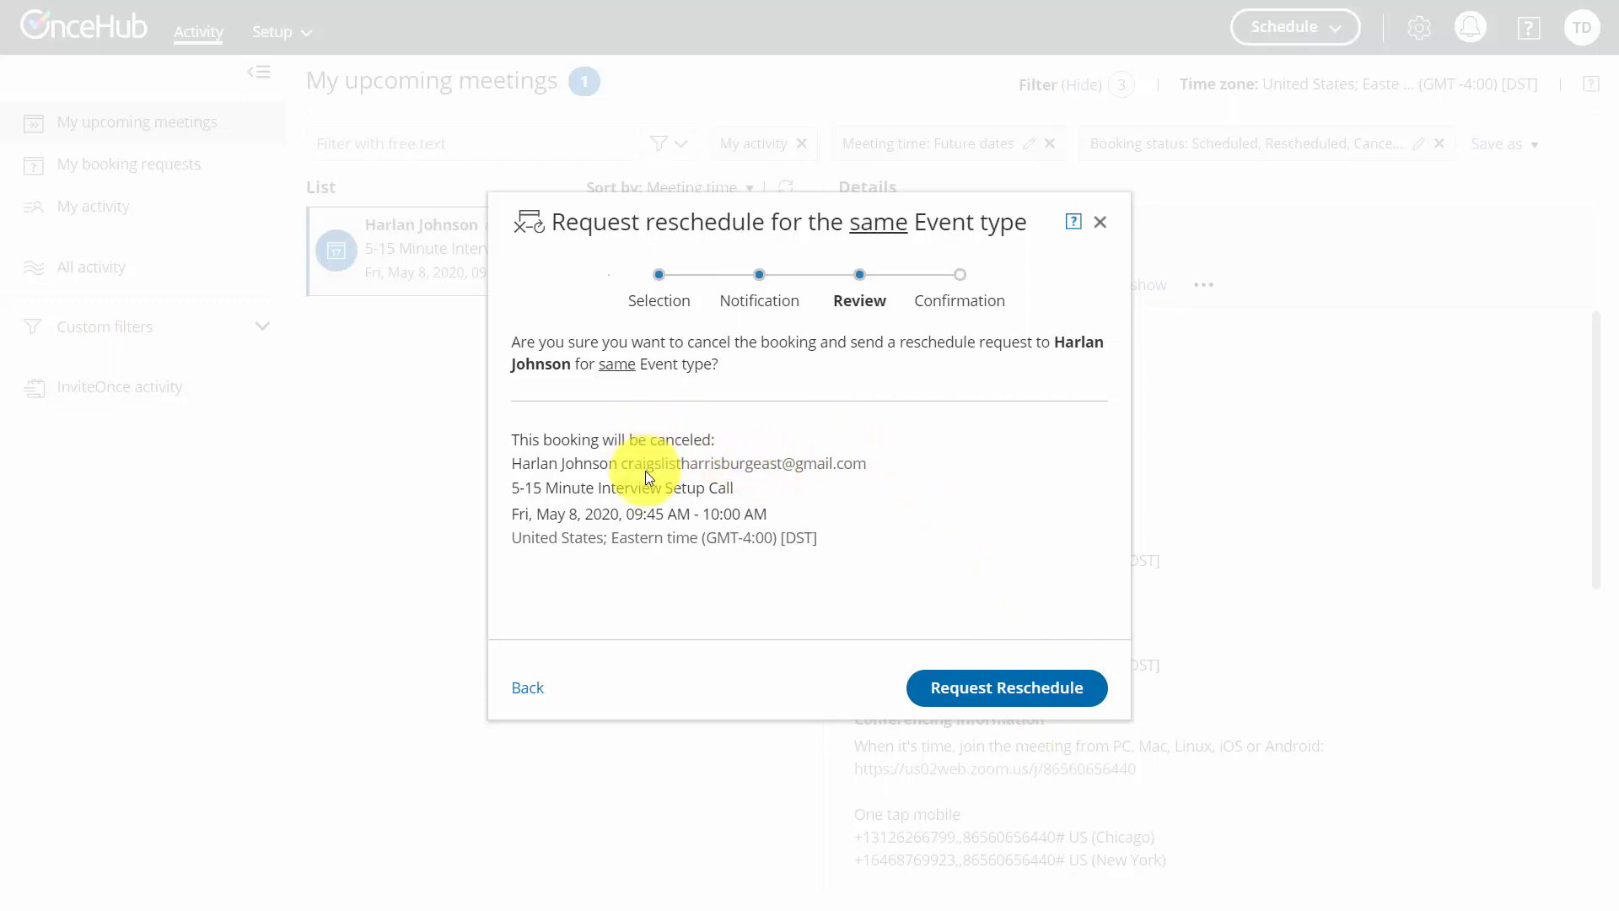
{"action": "left_click", "coordinate": [961, 710]}
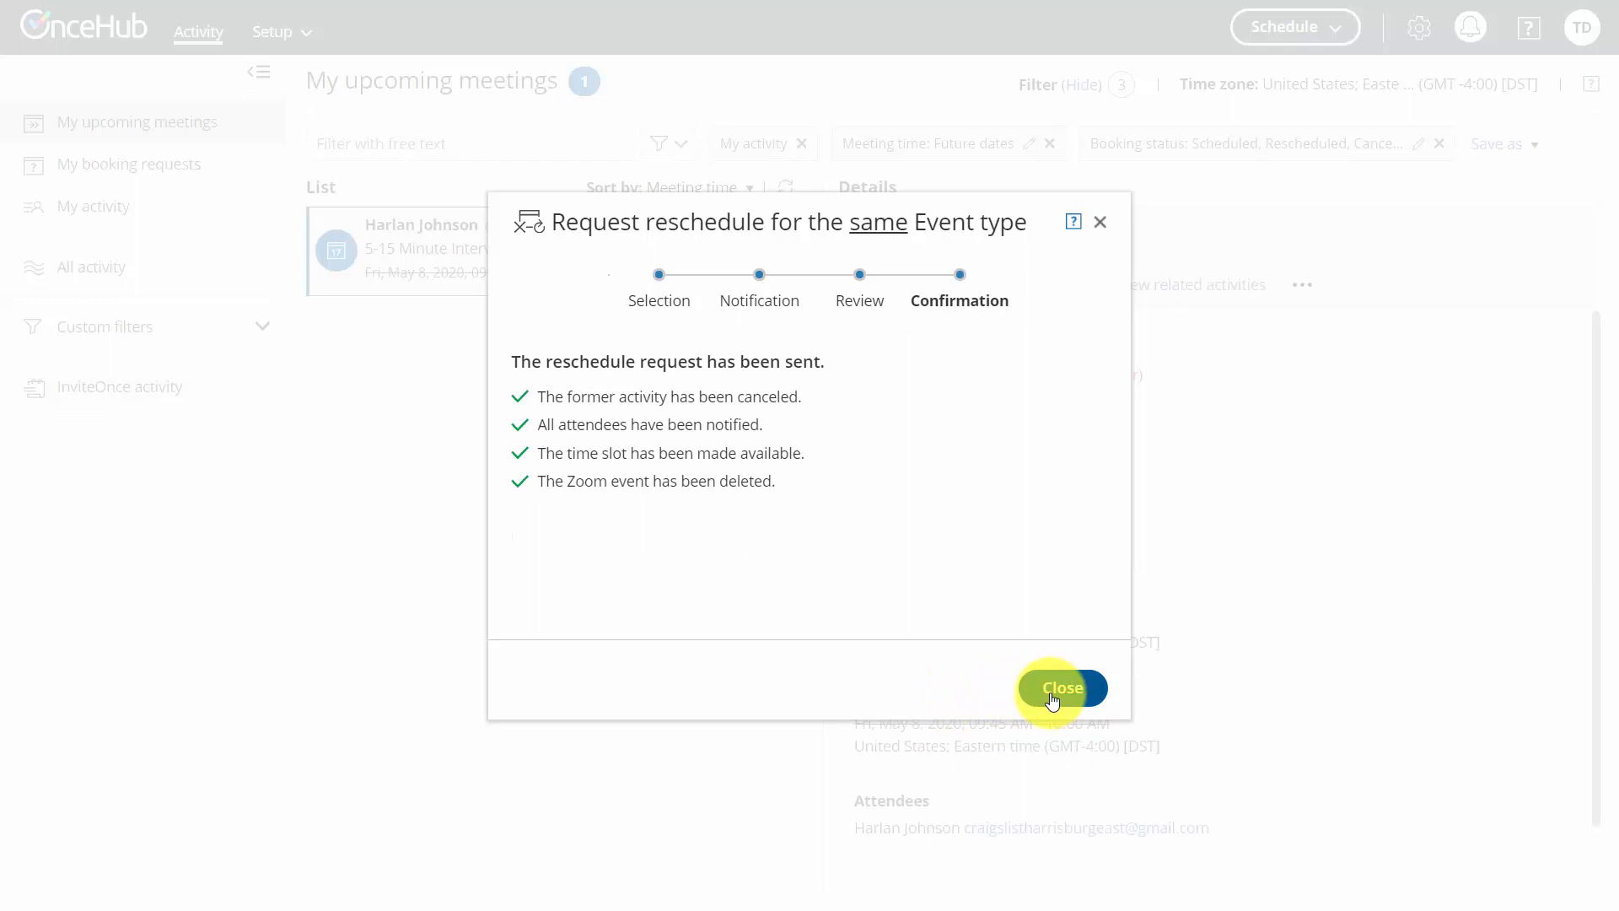
{"action": "left_click", "coordinate": [1054, 690]}
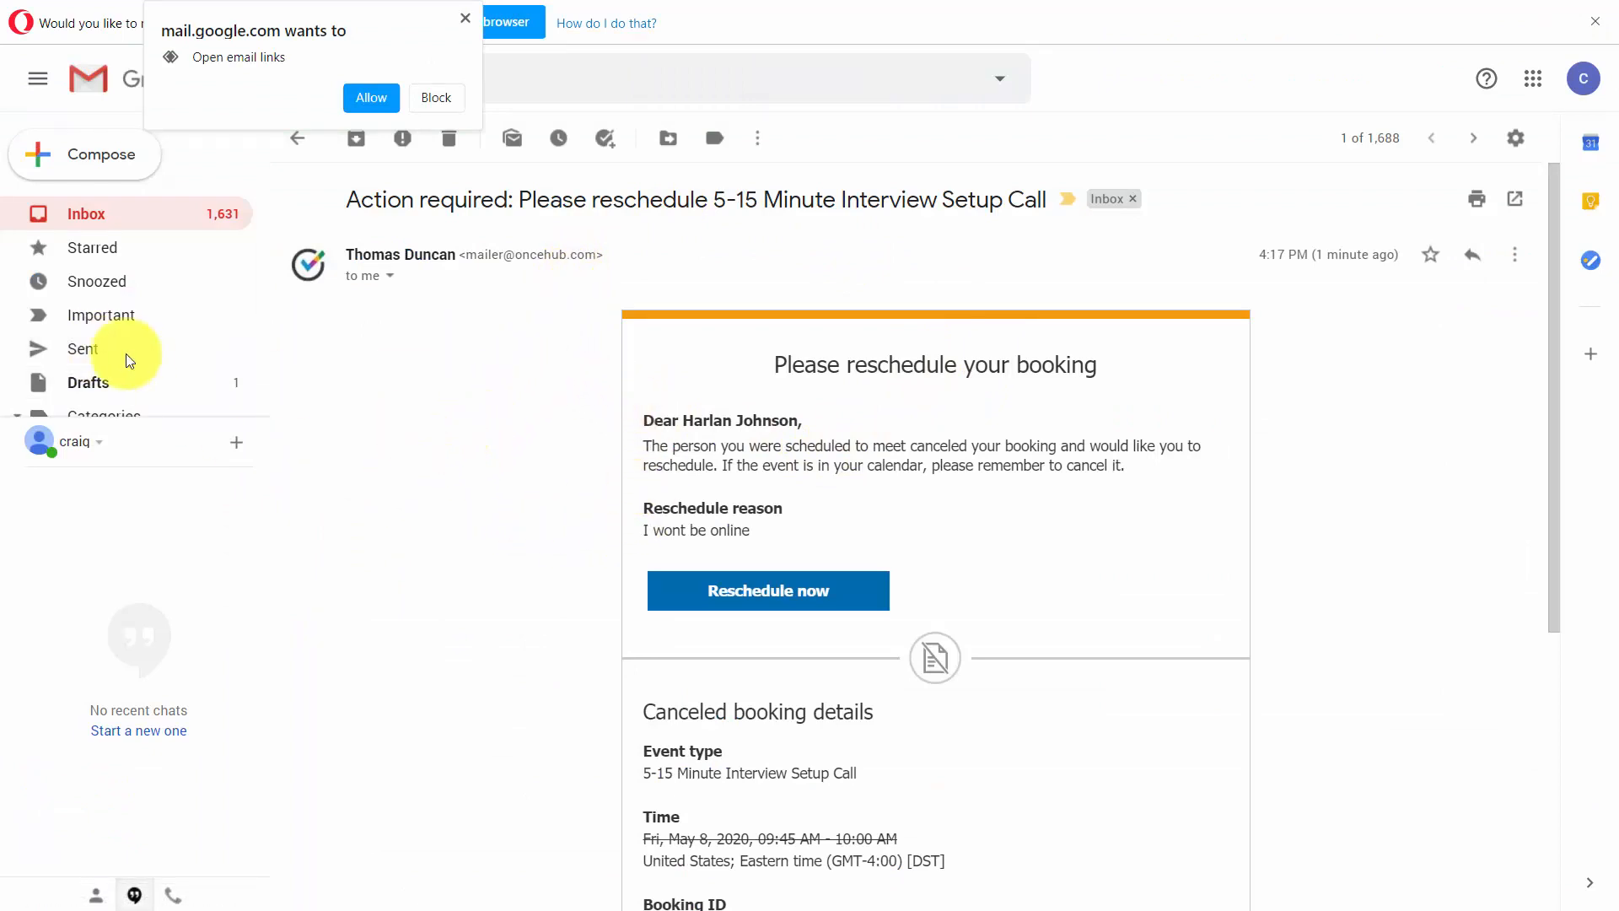
Open the reschedule link from the email and rebook the meeting for 10:30 AM on Wednesday, May 13, 2020
{"action": "left_click", "coordinate": [746, 598]}
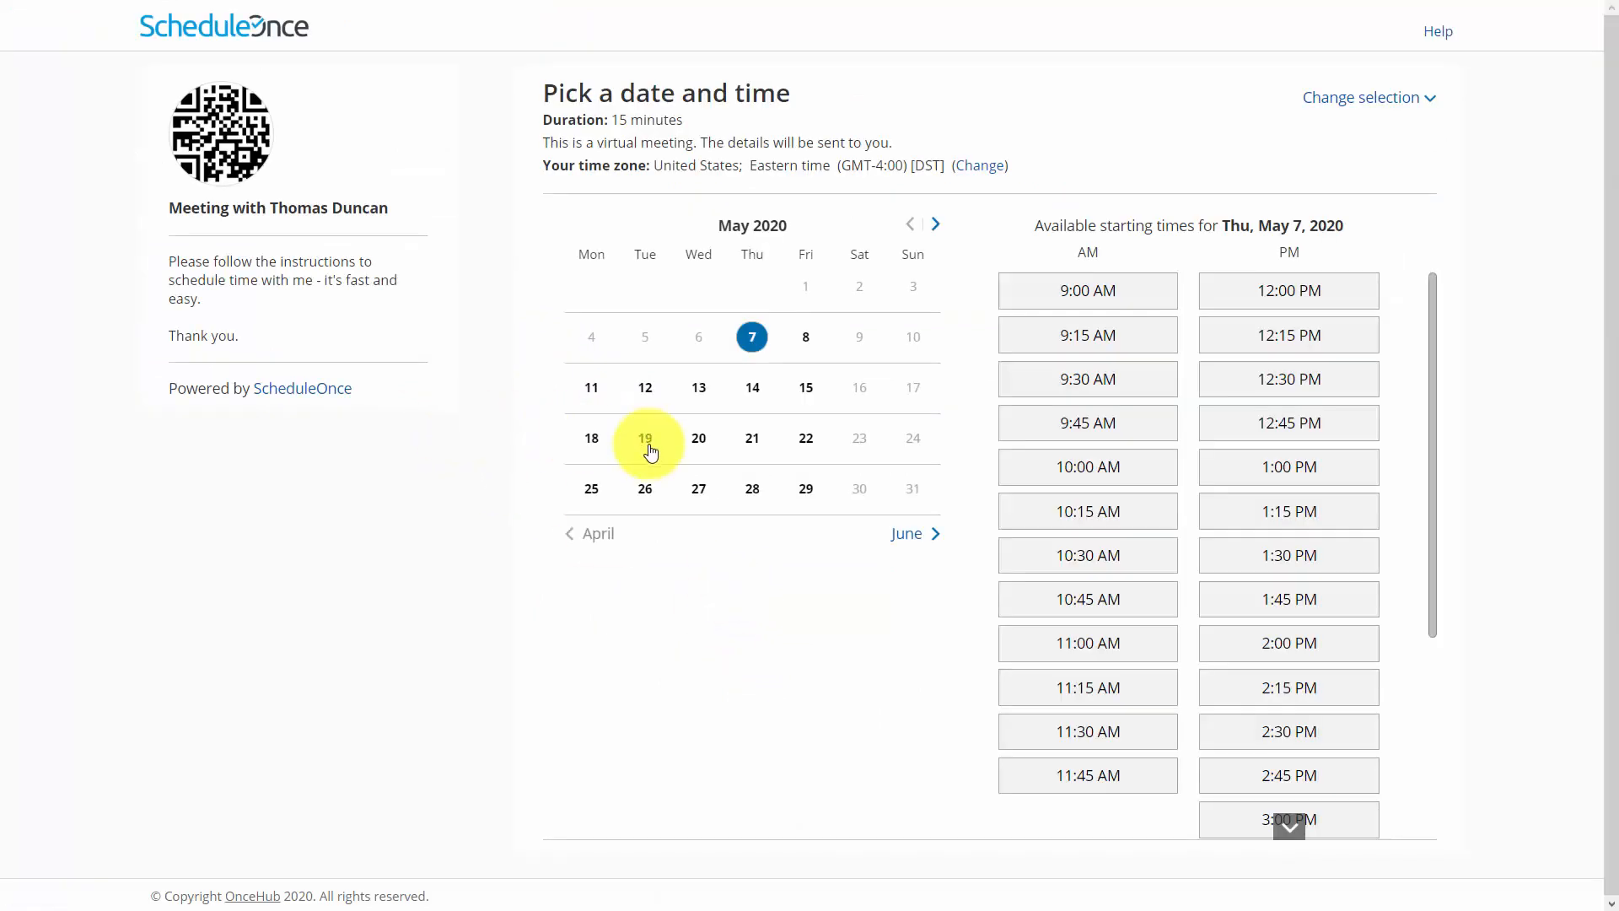
{"action": "left_click", "coordinate": [645, 390]}
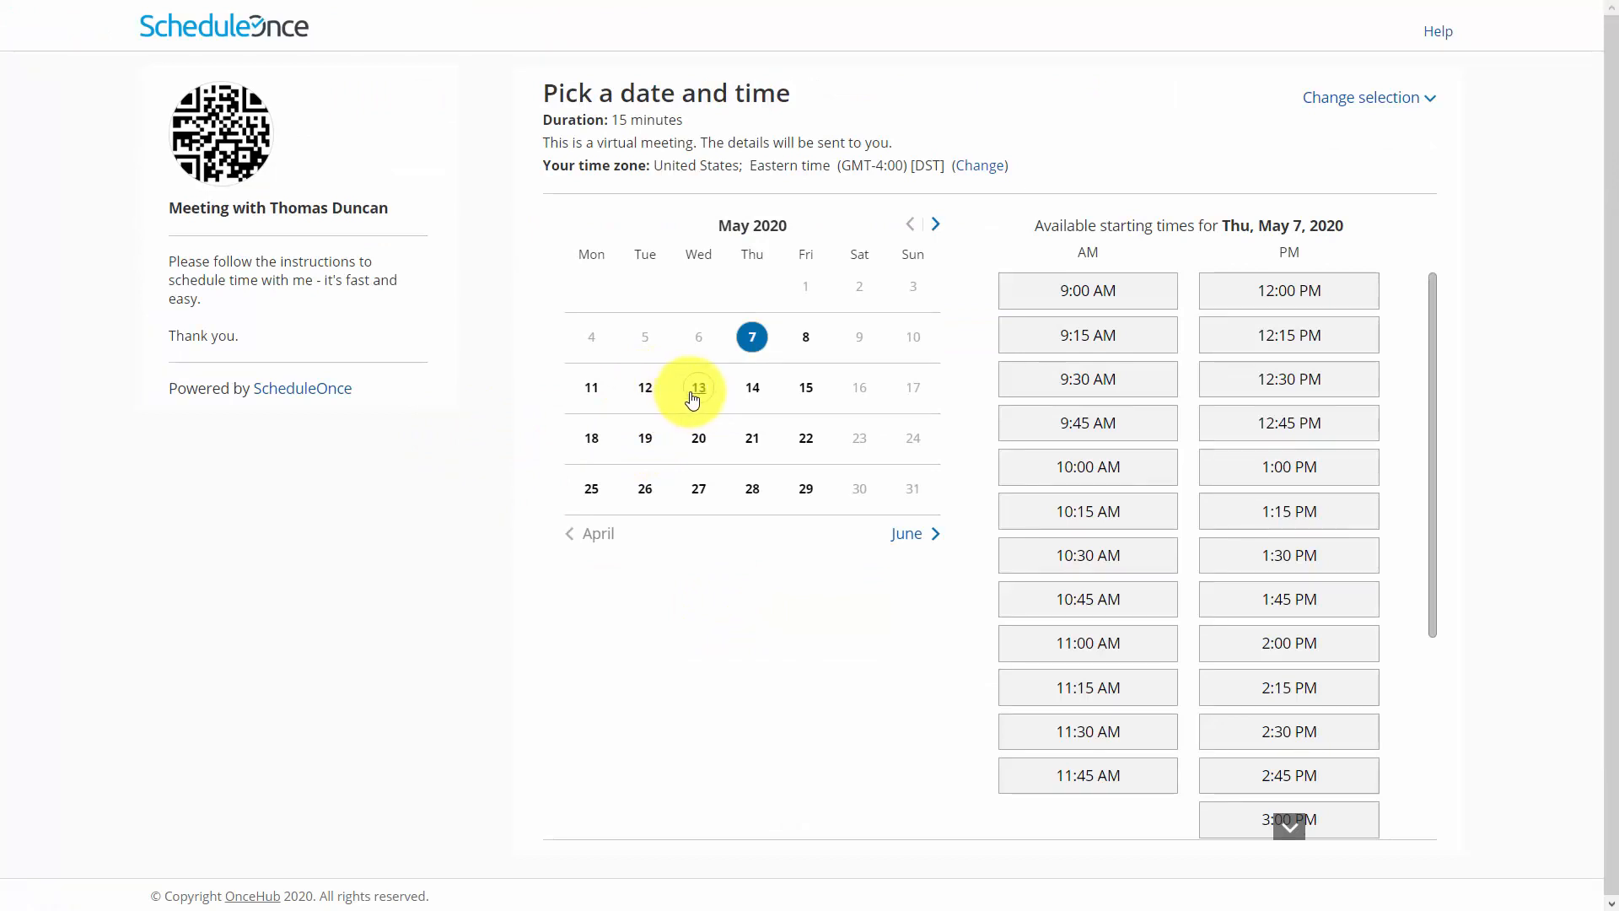
{"action": "left_click", "coordinate": [696, 392]}
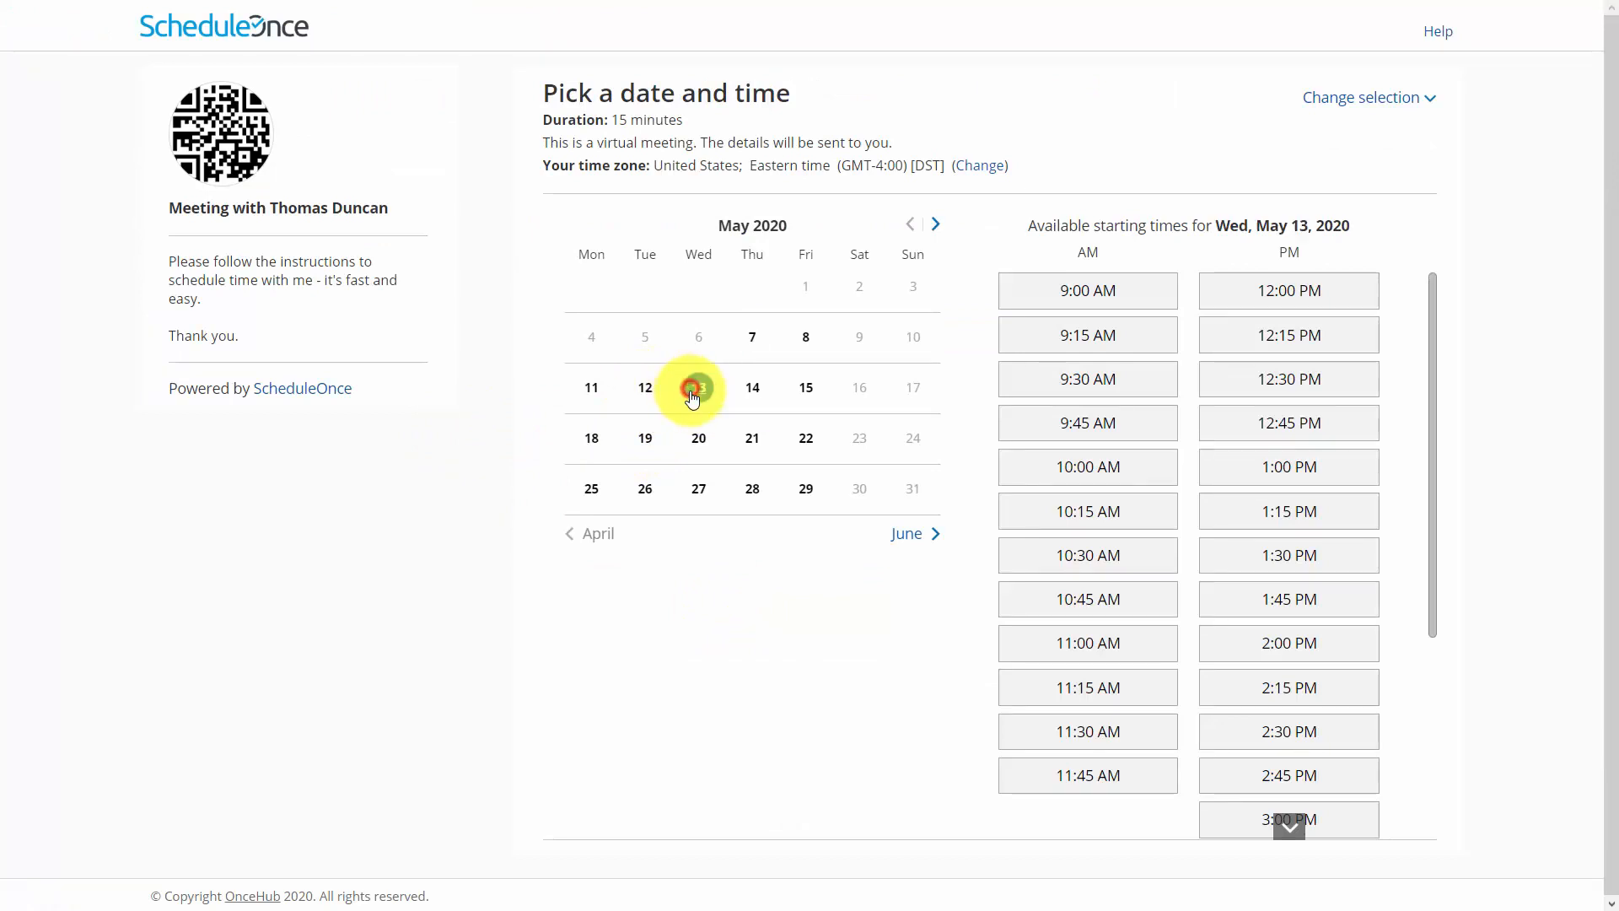
{"action": "left_click", "coordinate": [1075, 554]}
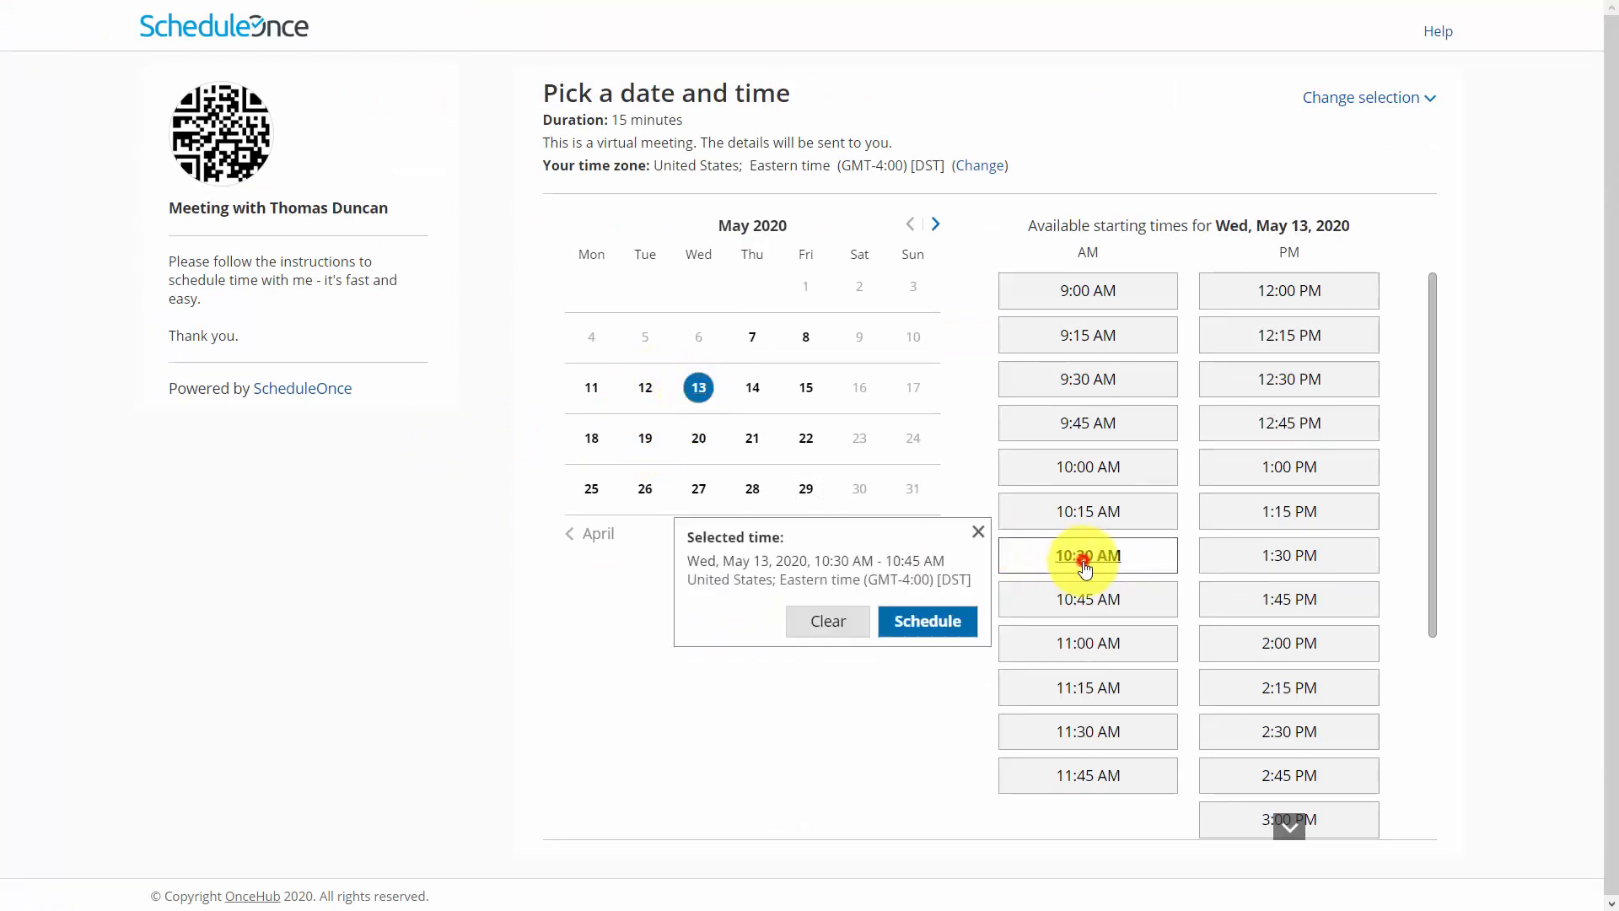
{"action": "left_click", "coordinate": [917, 624]}
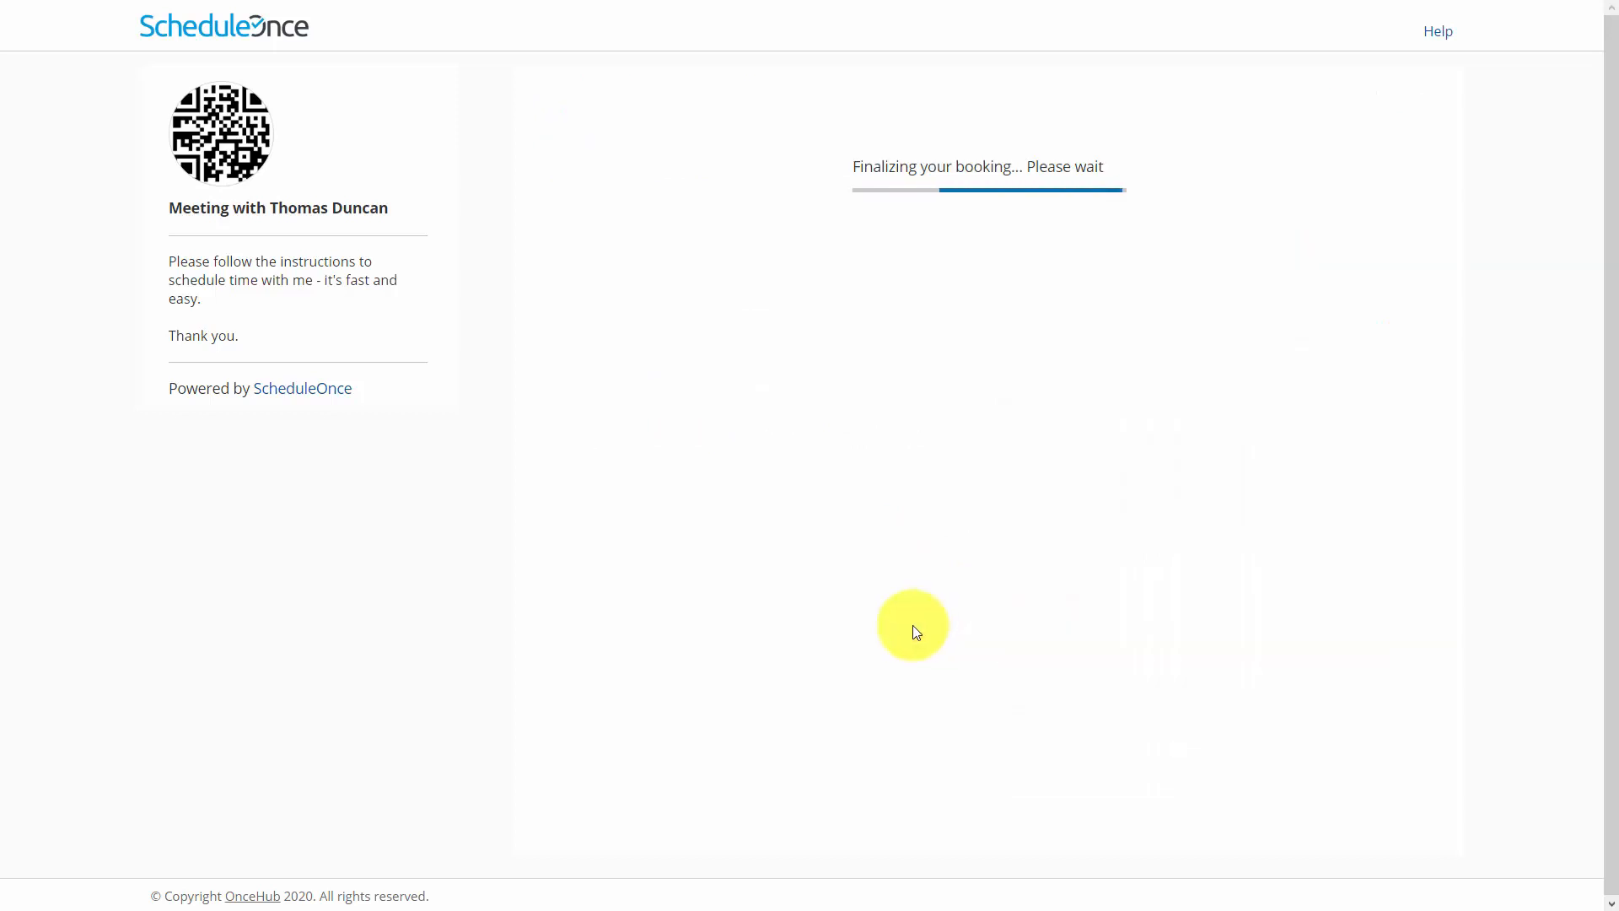
Review the rescheduled booking's Zoom conferencing details and the upcoming meetings list in the Zoom account
{"action": "scroll", "coordinate": [870, 572], "scroll_direction": "down", "scroll_amount": 2}
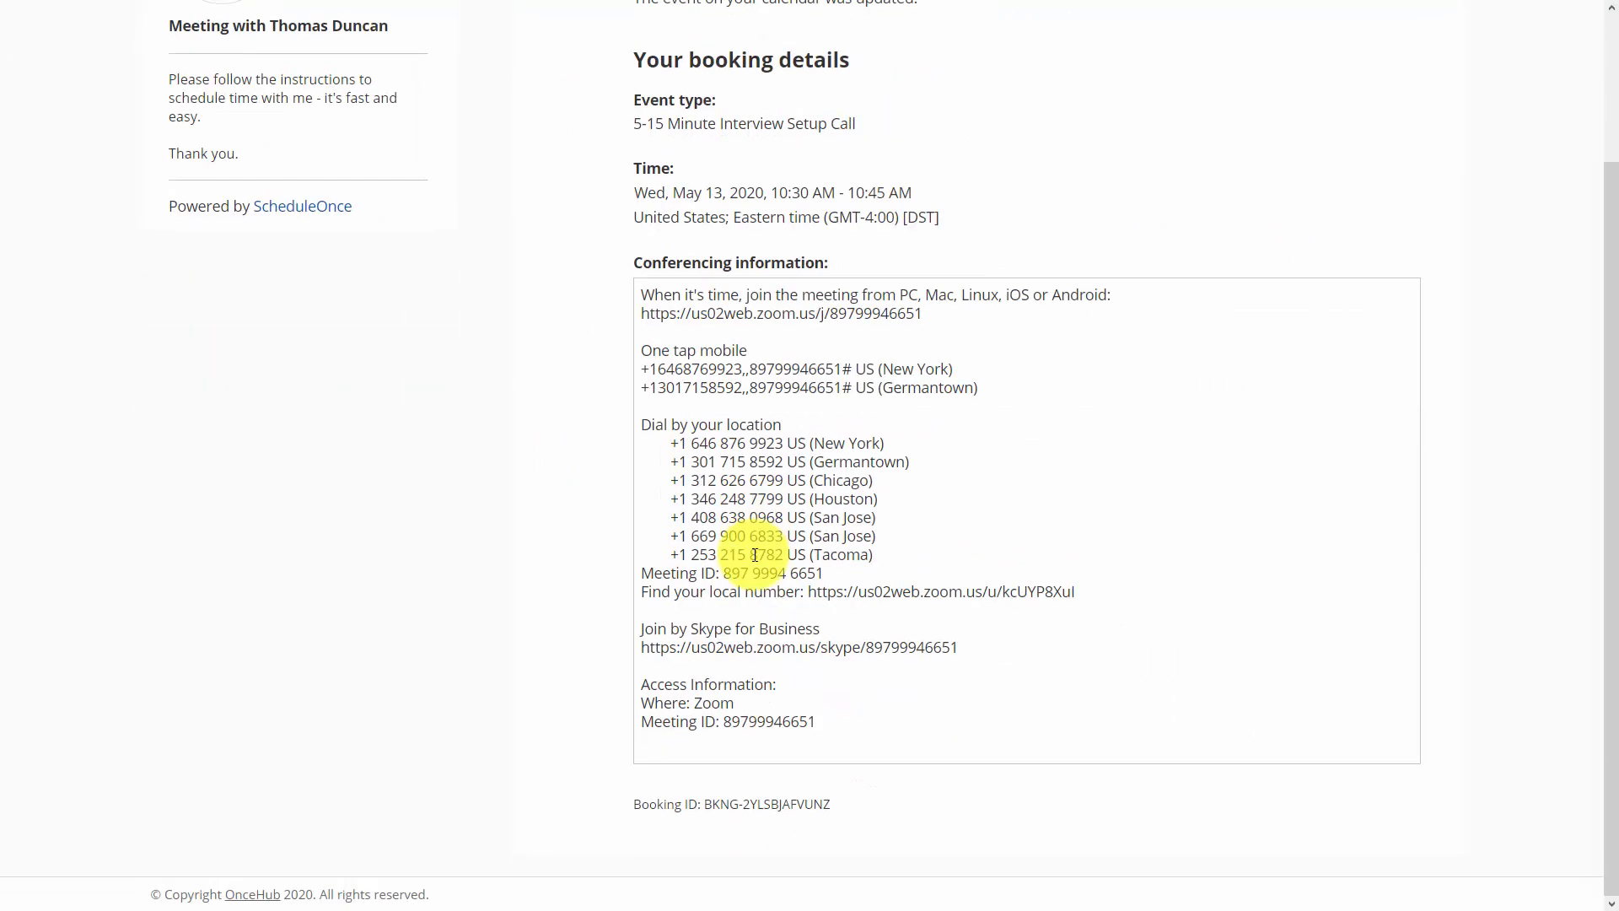
{"action": "scroll", "coordinate": [741, 558], "scroll_direction": "up", "scroll_amount": 2}
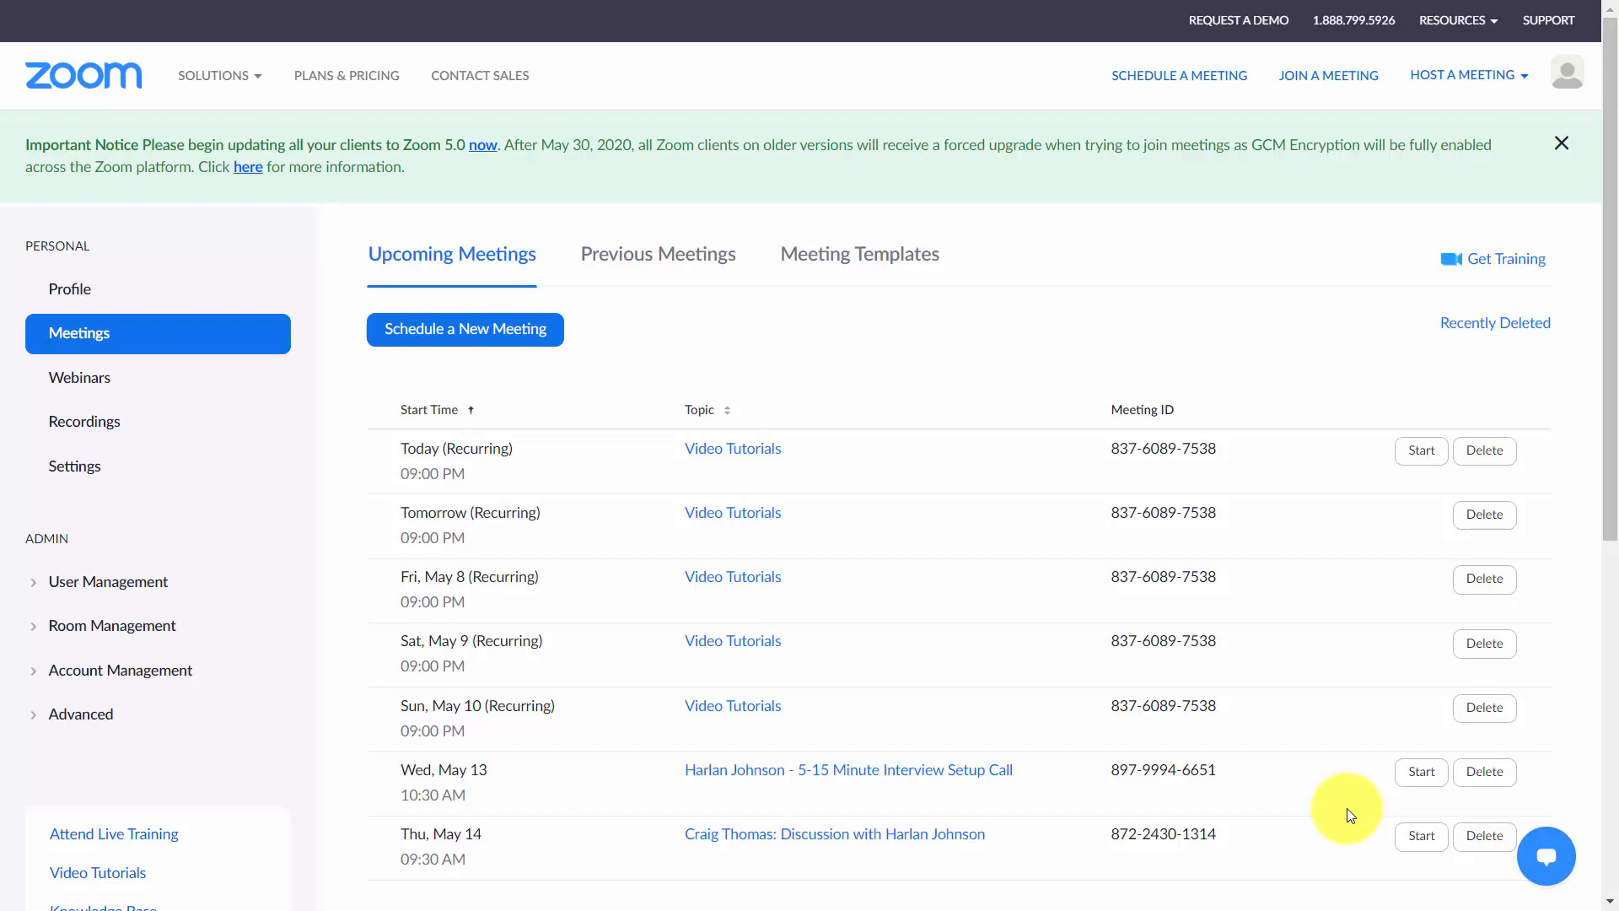
{"action": "key", "text": "F11"}
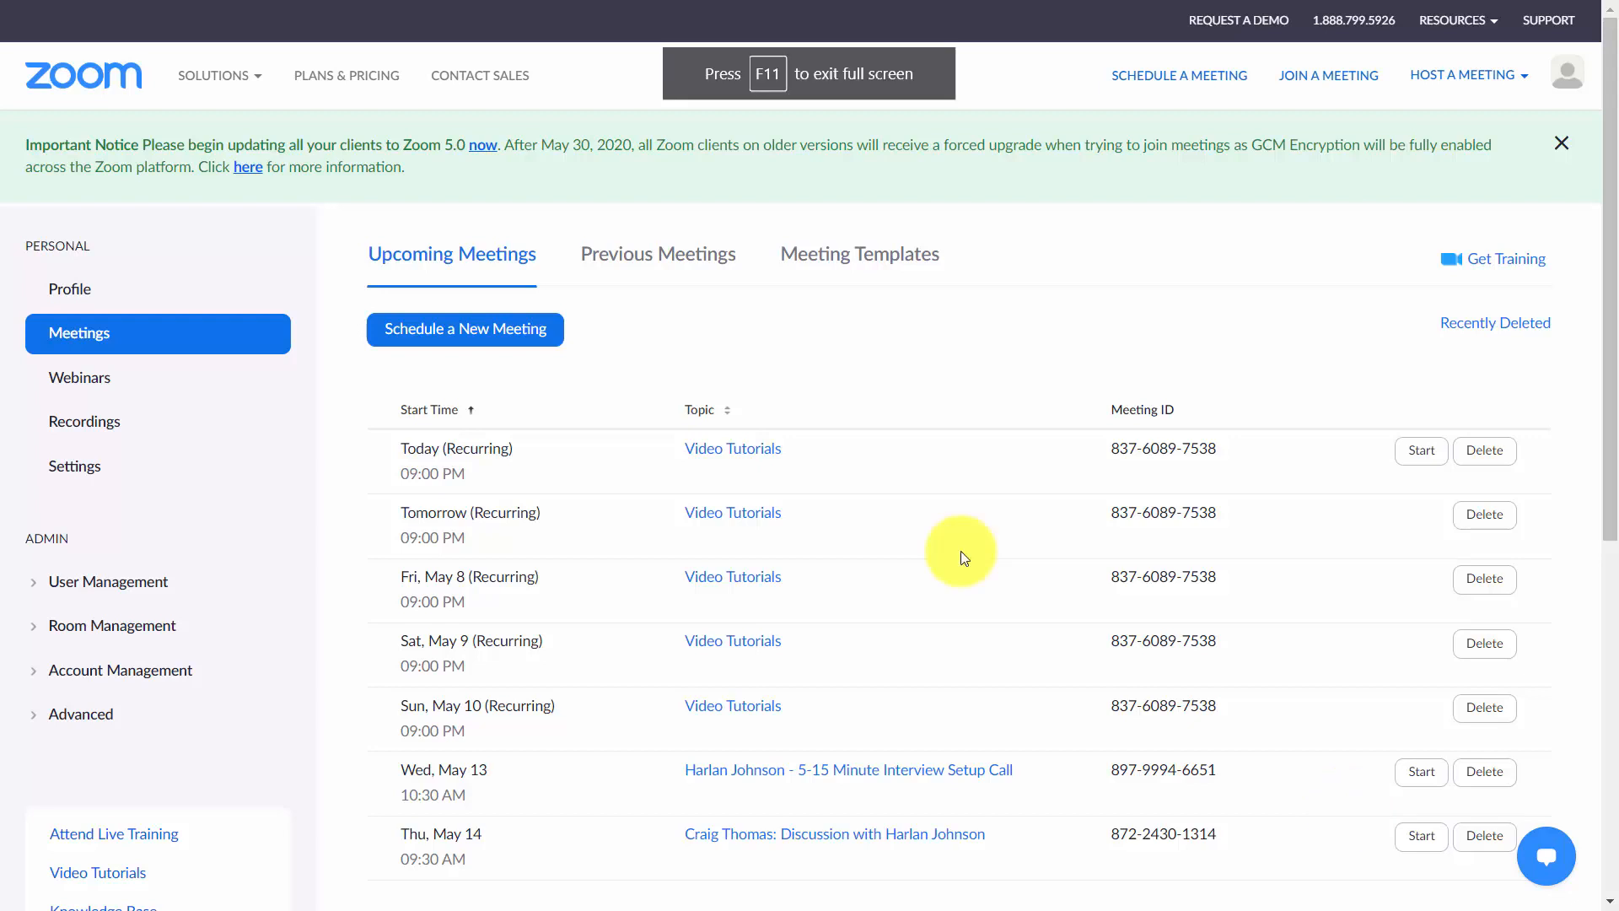